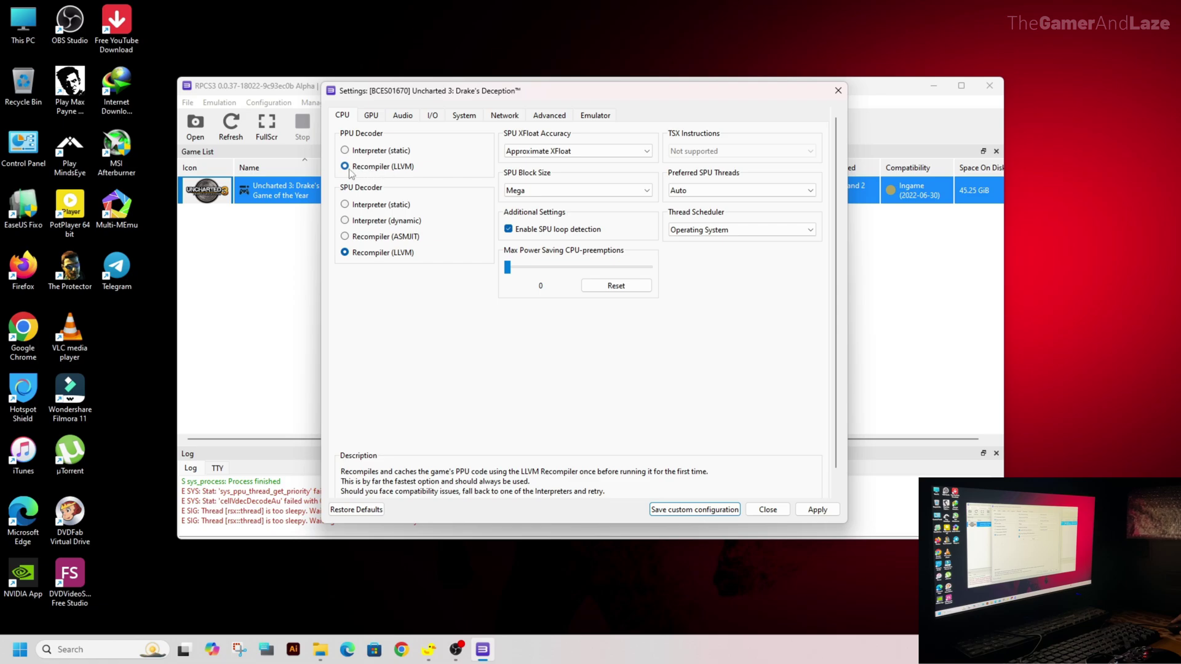
# Configure the SPU options with Approximate XFloat accuracy, Mega block size and SPU loop detection enabled.
pyautogui.moveTo(346, 255)
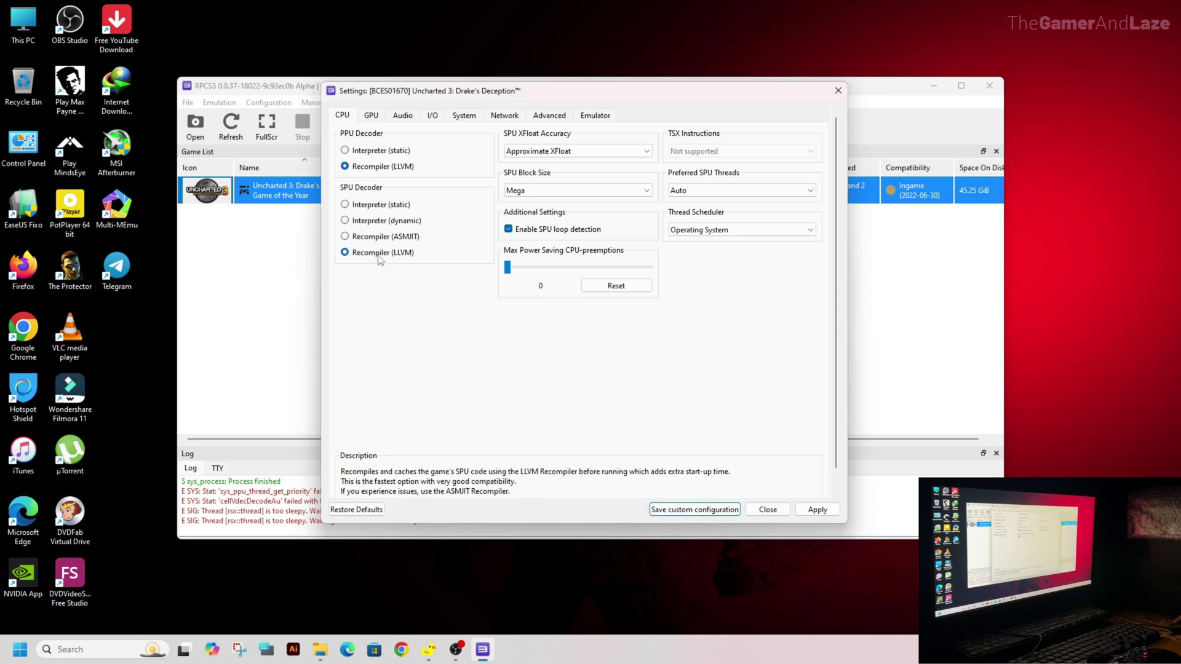
pyautogui.click(535, 151)
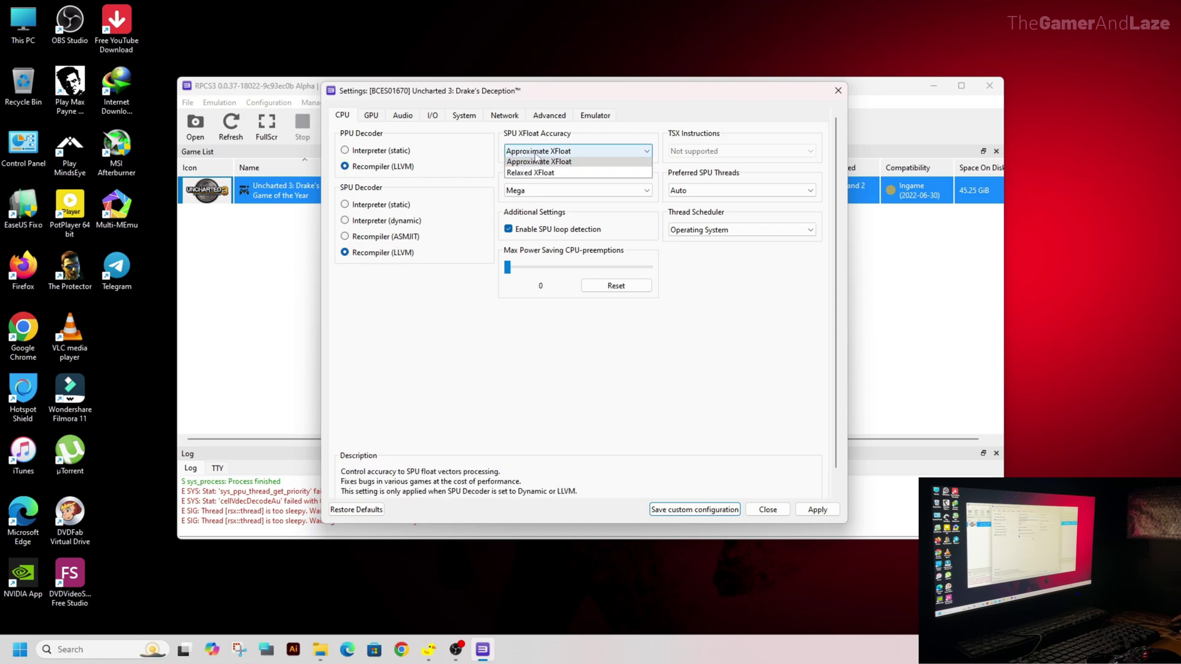
pyautogui.click(535, 176)
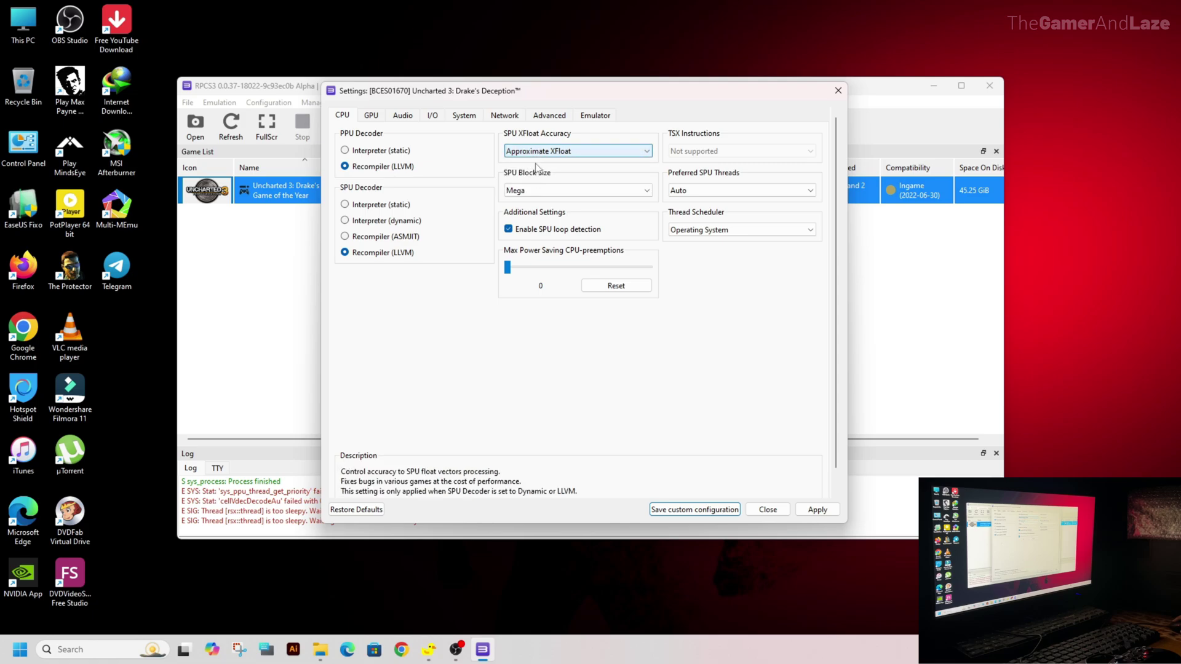
pyautogui.click(532, 192)
pyautogui.click(522, 206)
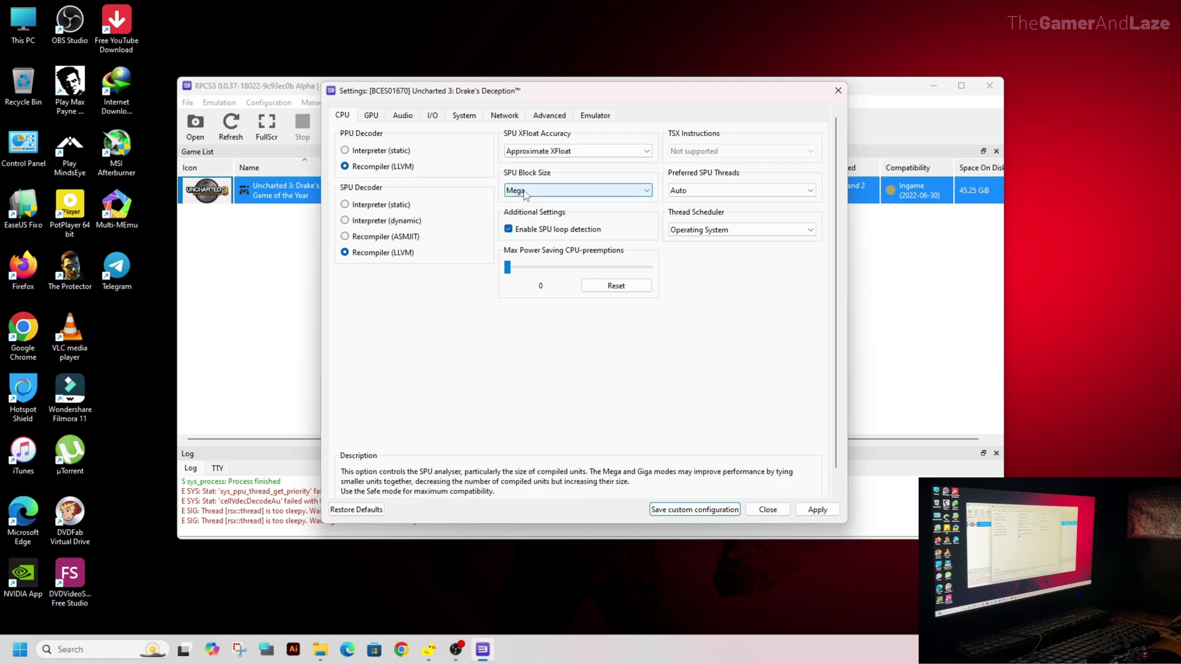
pyautogui.click(509, 230)
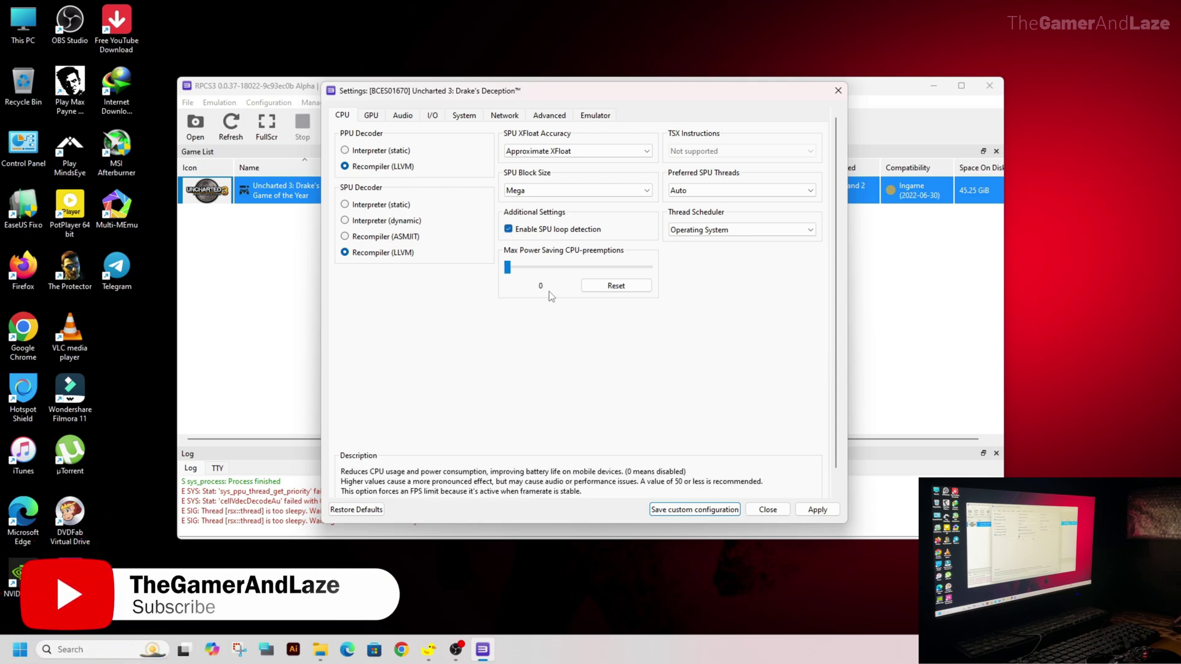
# Set the preferred SPU threads to Auto and the thread scheduler to Operating System.
pyautogui.click(701, 191)
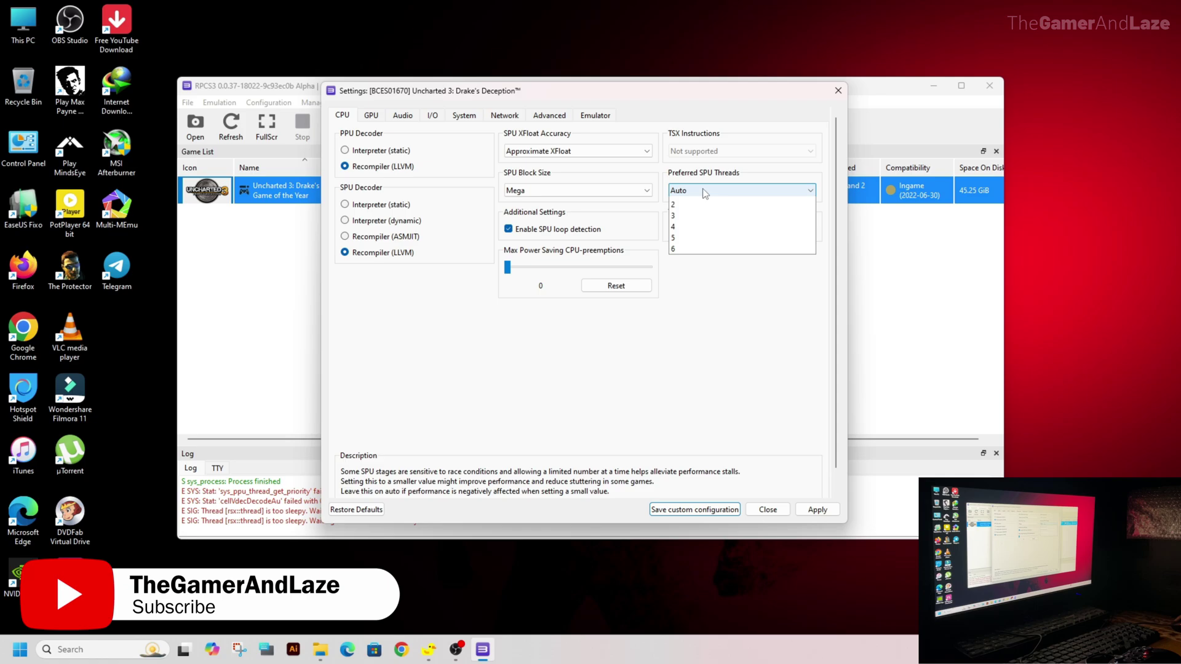
pyautogui.click(687, 211)
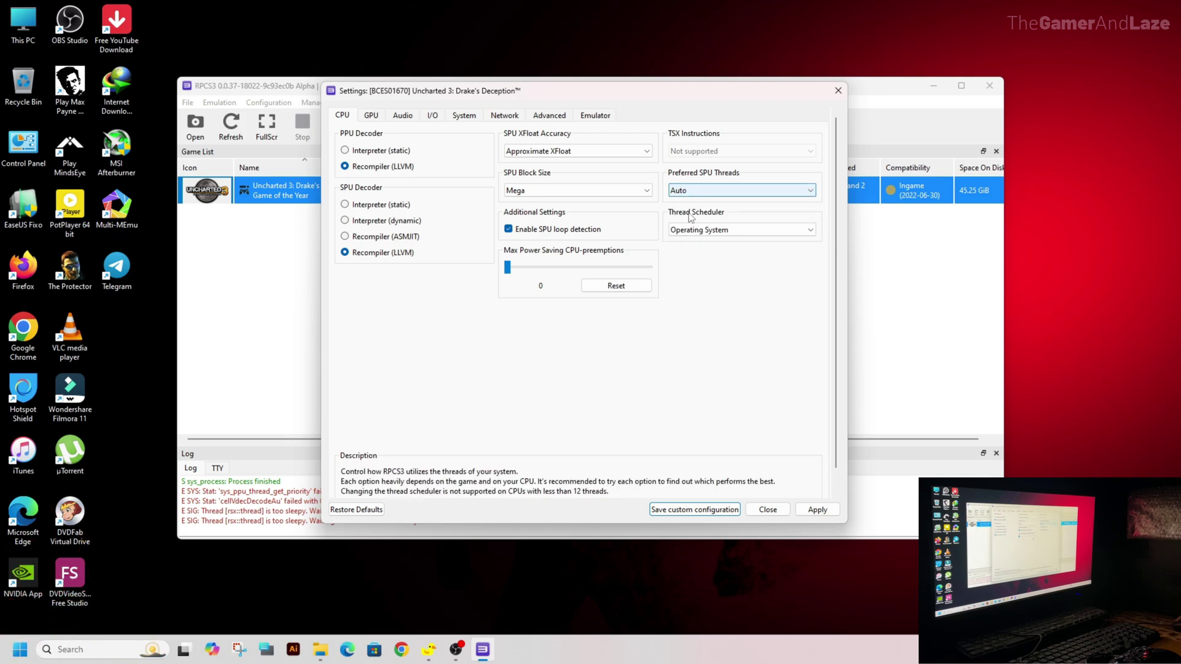
pyautogui.click(699, 230)
pyautogui.click(700, 243)
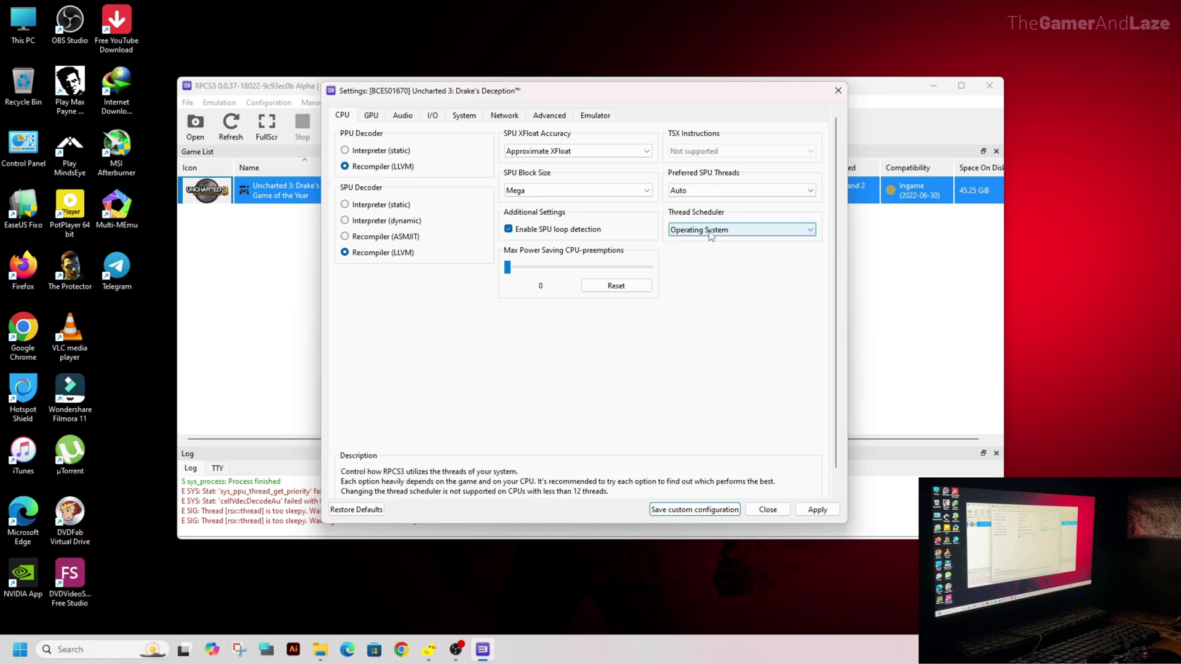
# In the game's GPU settings, choose the Vulkan renderer with the NVIDIA GeForce RTX 2060 as graphics device.
pyautogui.click(372, 119)
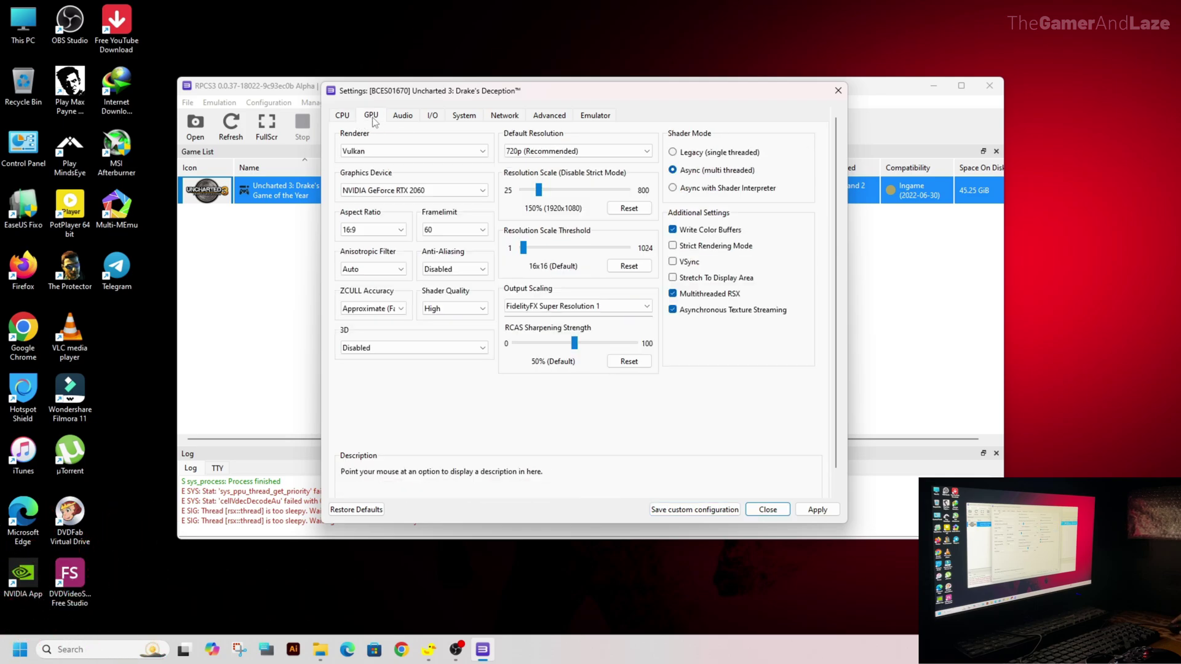
pyautogui.click(366, 152)
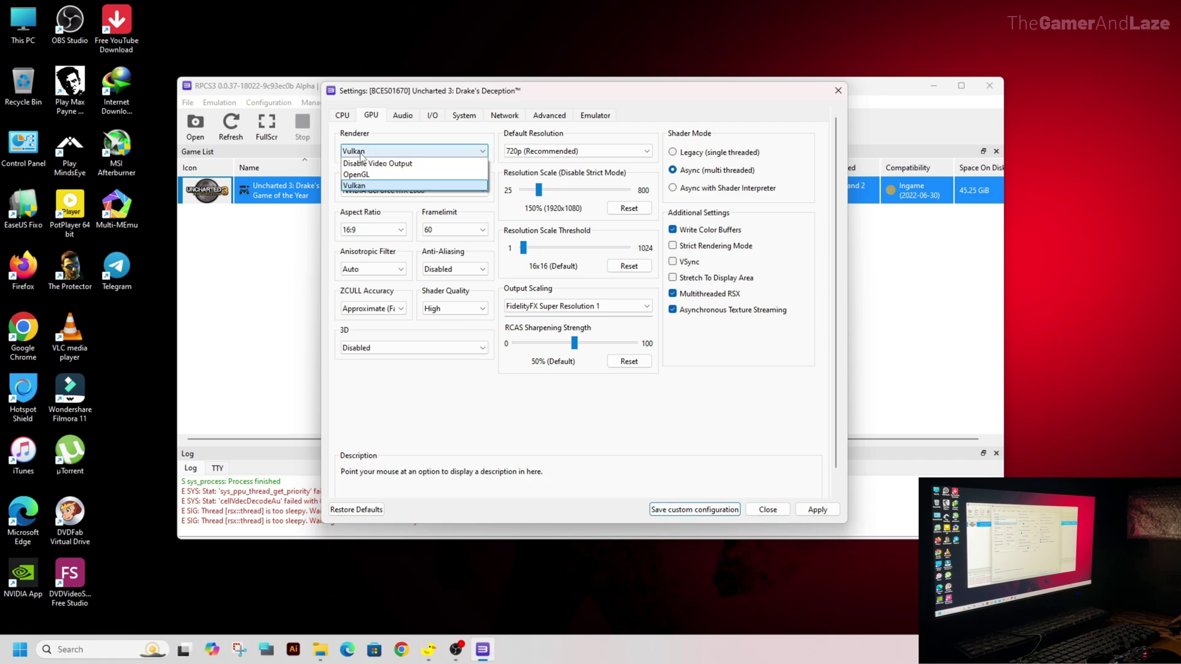
pyautogui.click(363, 186)
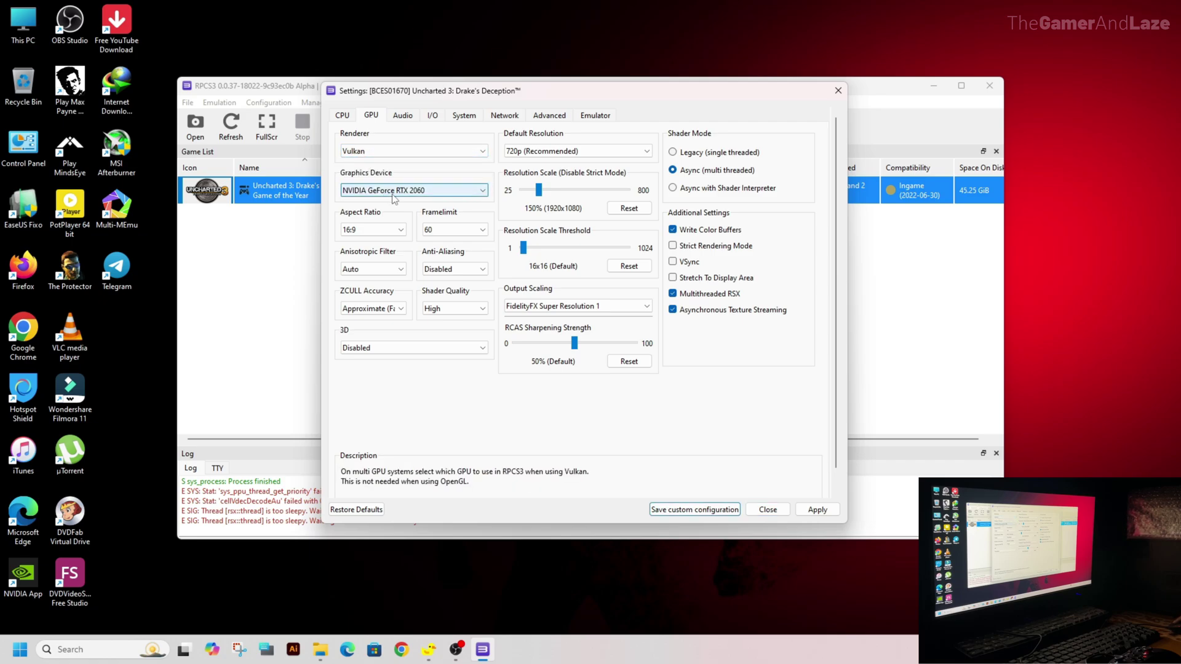
pyautogui.click(376, 190)
pyautogui.click(378, 200)
# Set the game's aspect ratio to 16:9 and its frame limit to 60.
pyautogui.click(384, 233)
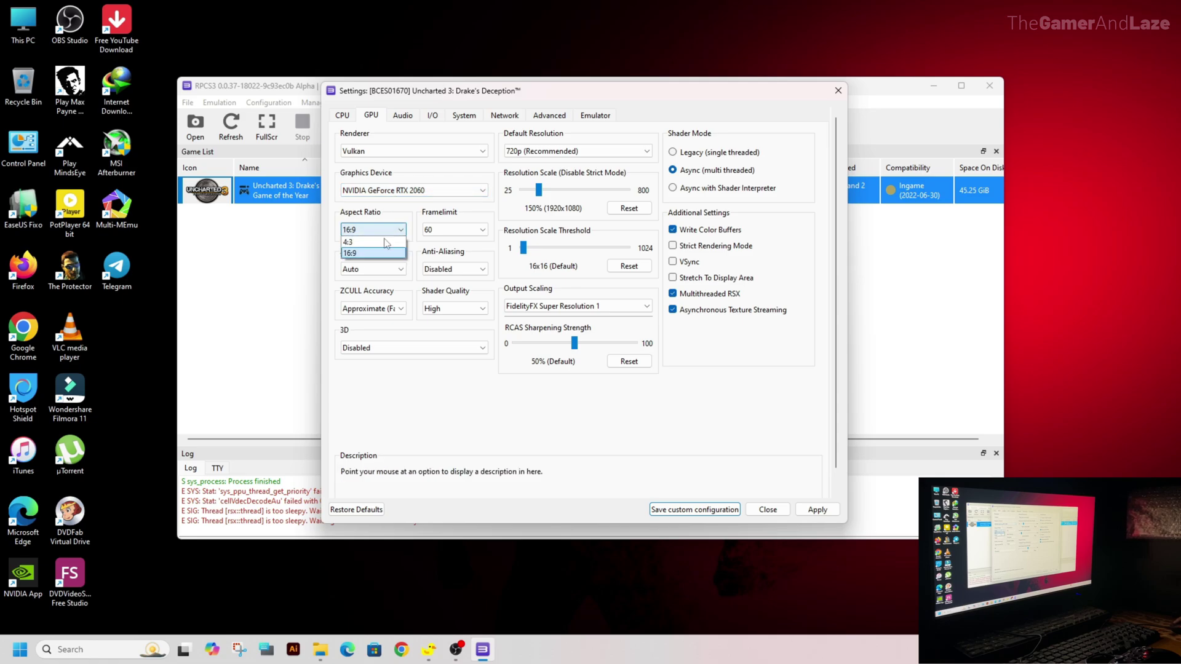
pyautogui.click(372, 253)
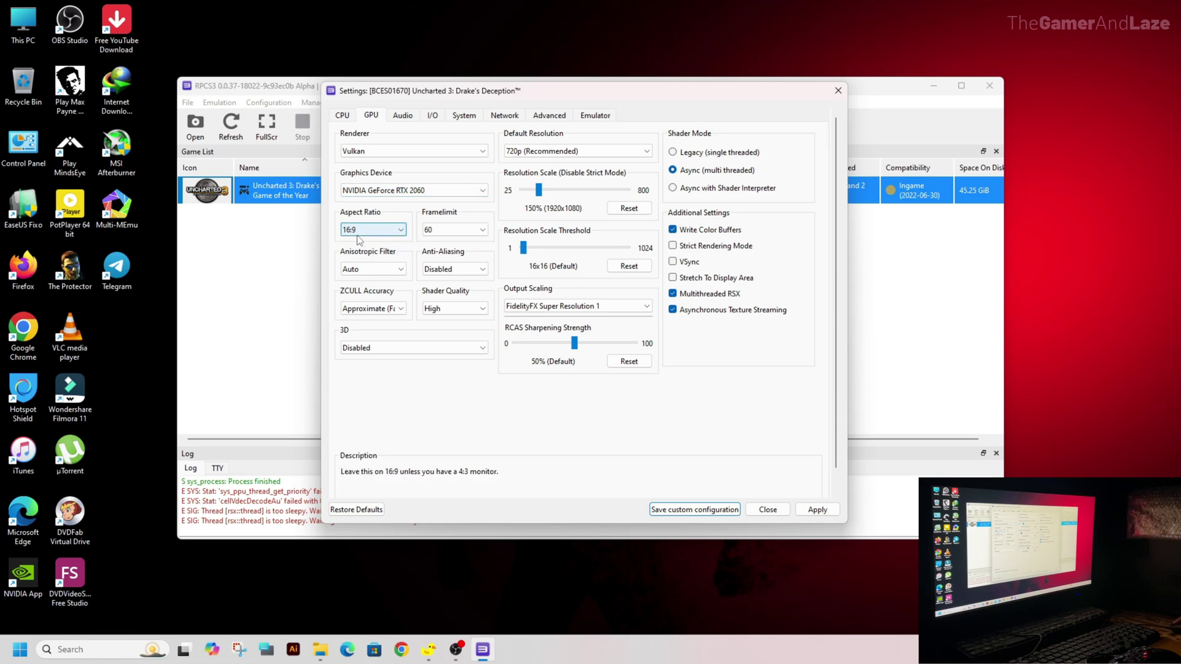
pyautogui.click(477, 234)
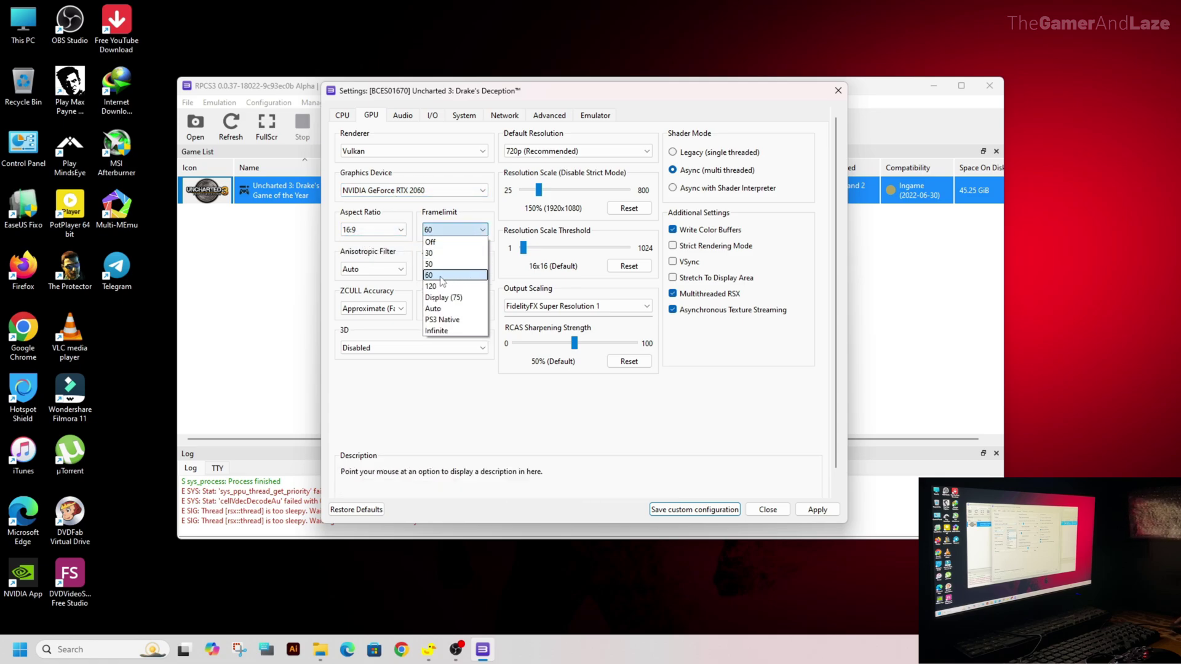
pyautogui.click(432, 237)
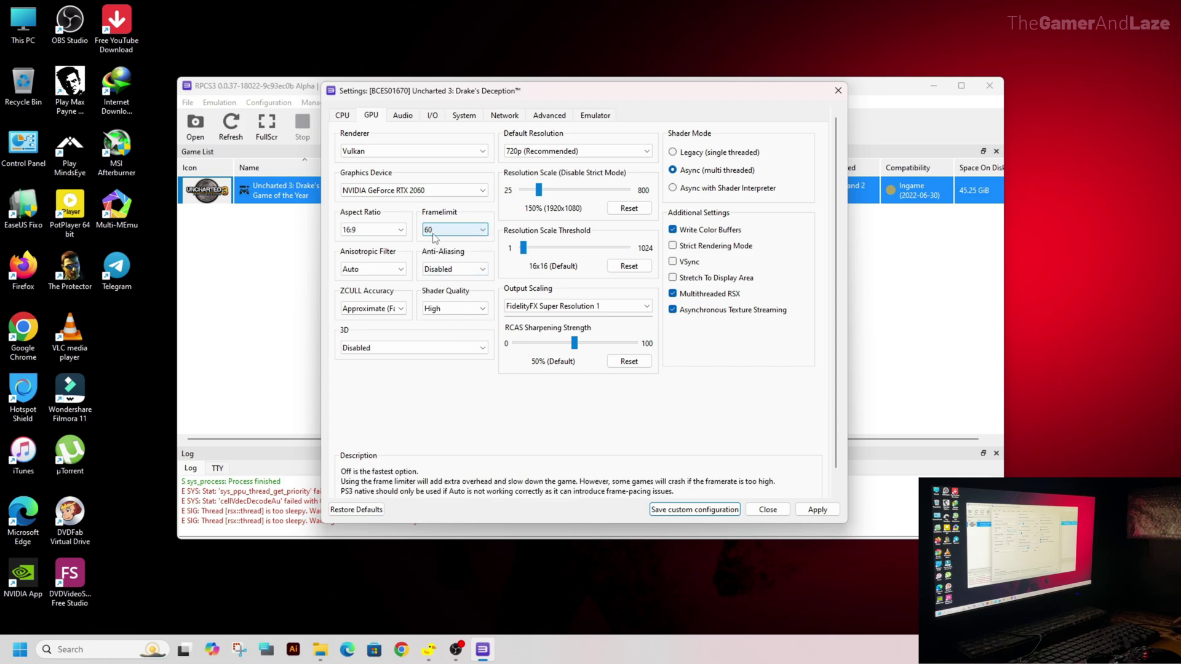
# Set the anisotropic filter to Auto and anti-aliasing to Disabled.
pyautogui.click(372, 271)
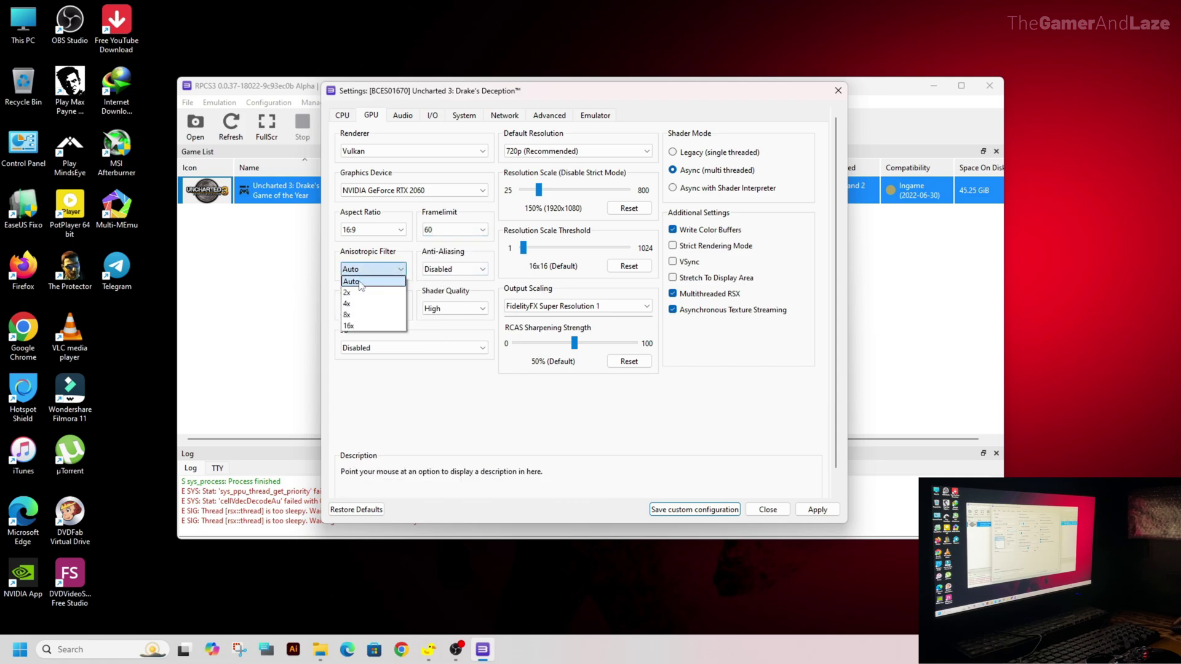
pyautogui.click(360, 283)
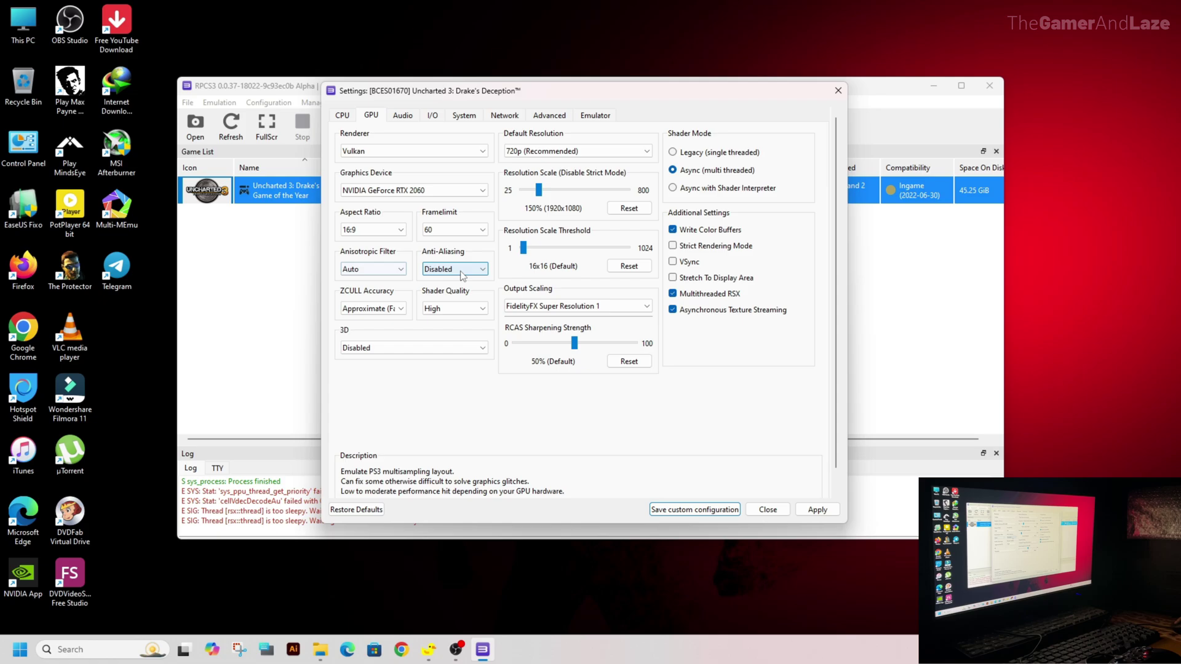
pyautogui.click(442, 272)
pyautogui.click(439, 282)
# Set ZCULL accuracy to Approximate (Fast) and shader quality to High.
pyautogui.click(373, 308)
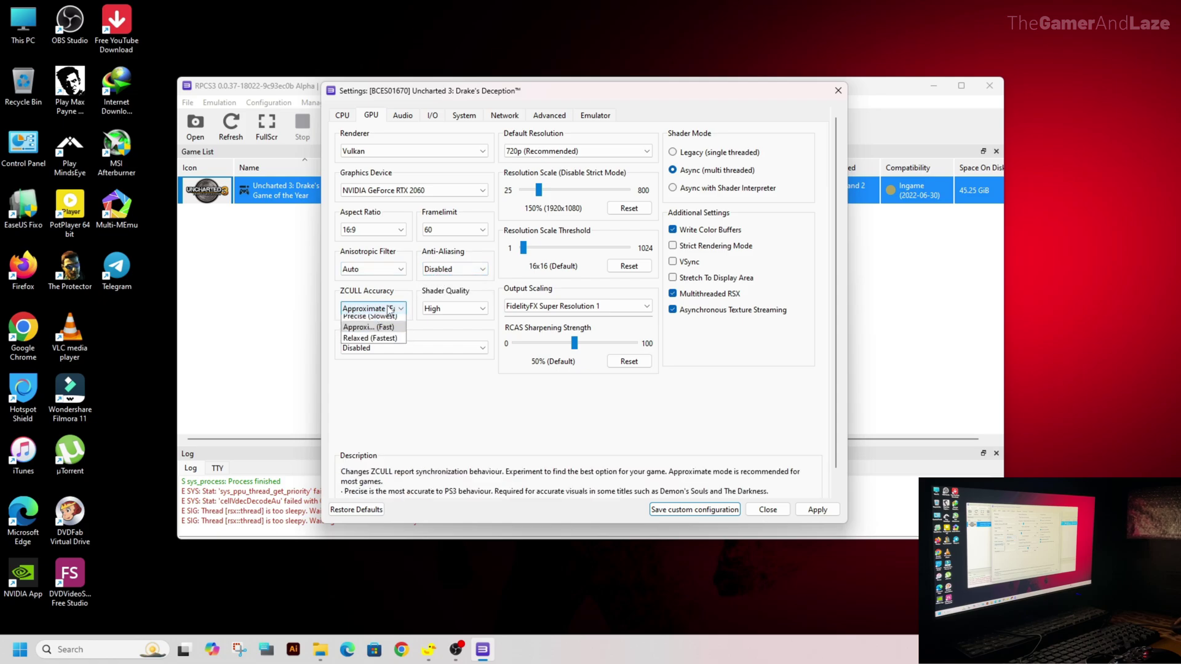
pyautogui.click(374, 333)
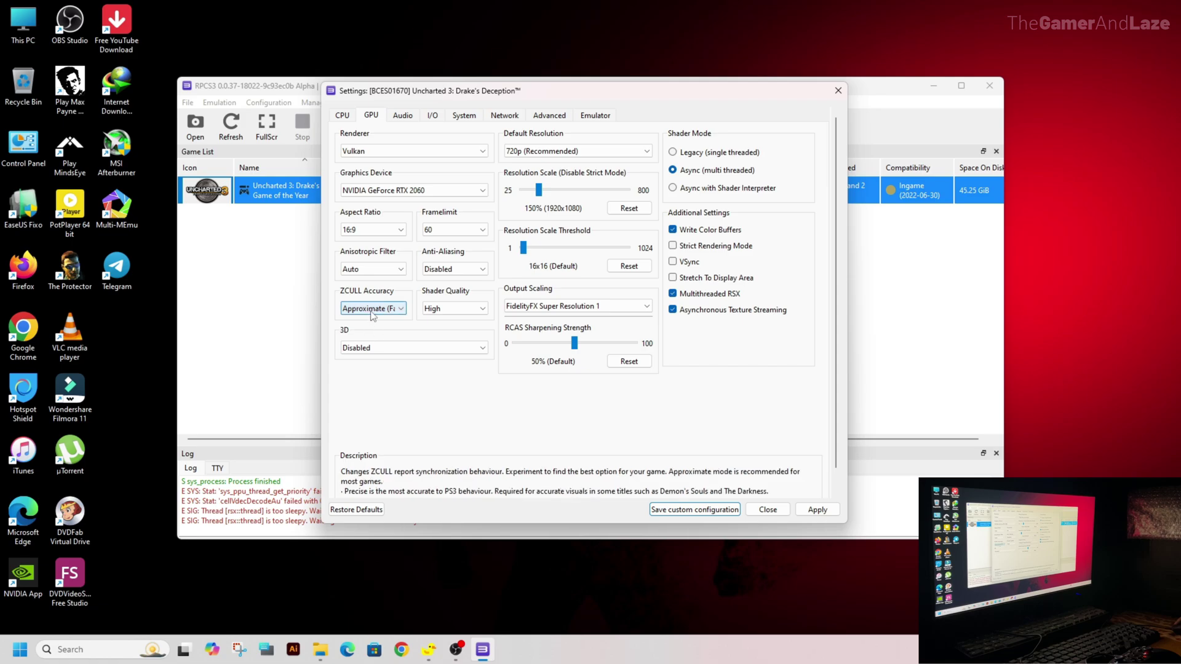
pyautogui.click(440, 315)
pyautogui.click(437, 315)
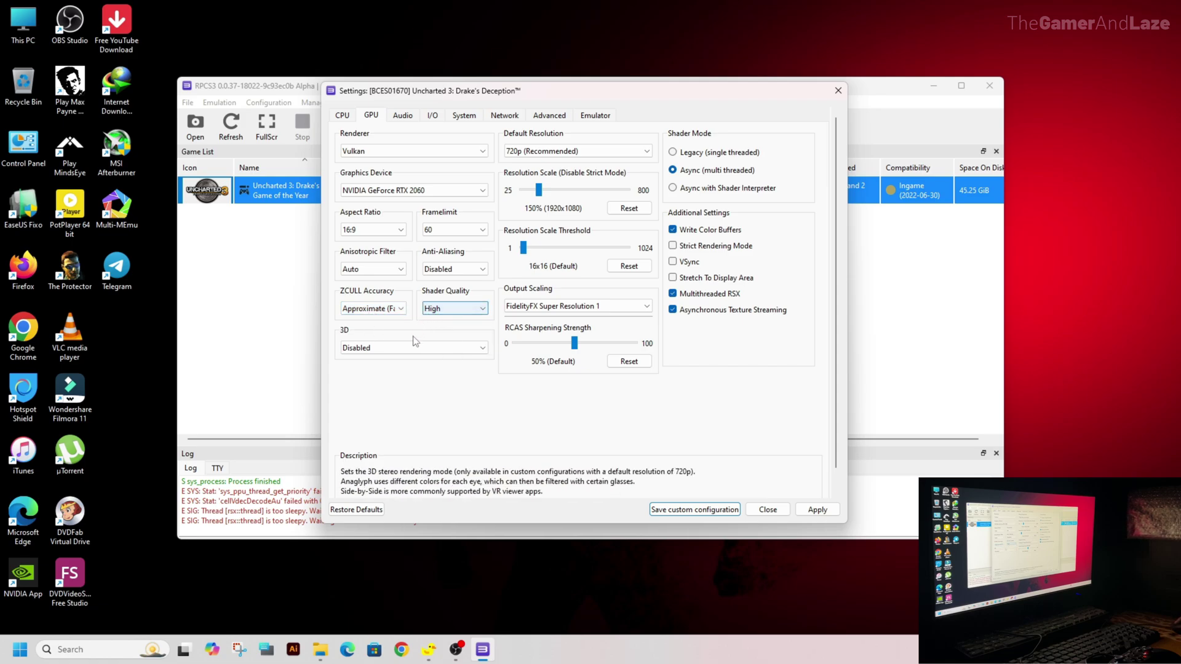
# Set the default resolution to 720p and the output scaling to FidelityFX Super Resolution 1 with 50% RCAS sharpening.
pyautogui.click(567, 153)
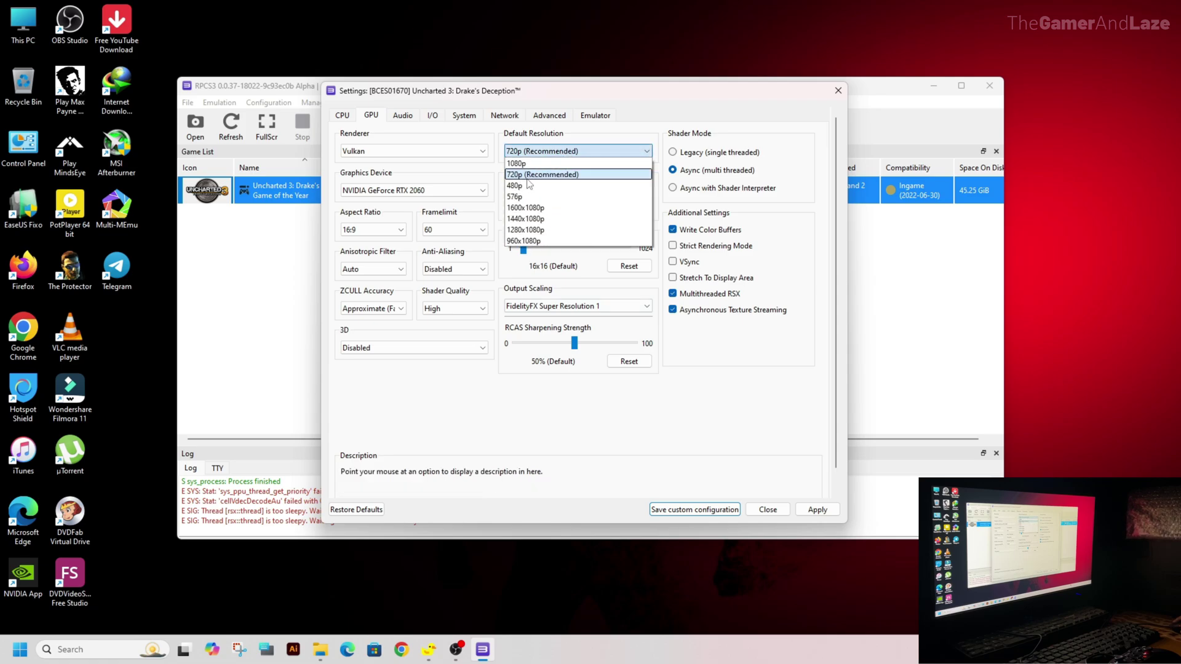
pyautogui.click(567, 176)
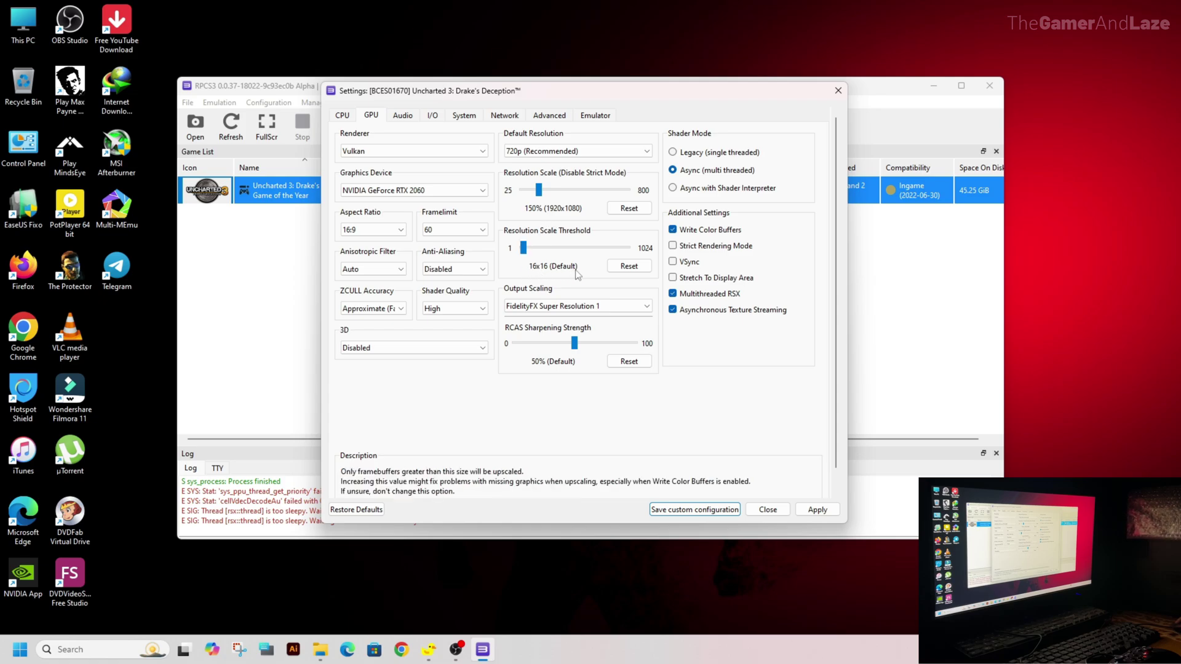
pyautogui.click(536, 306)
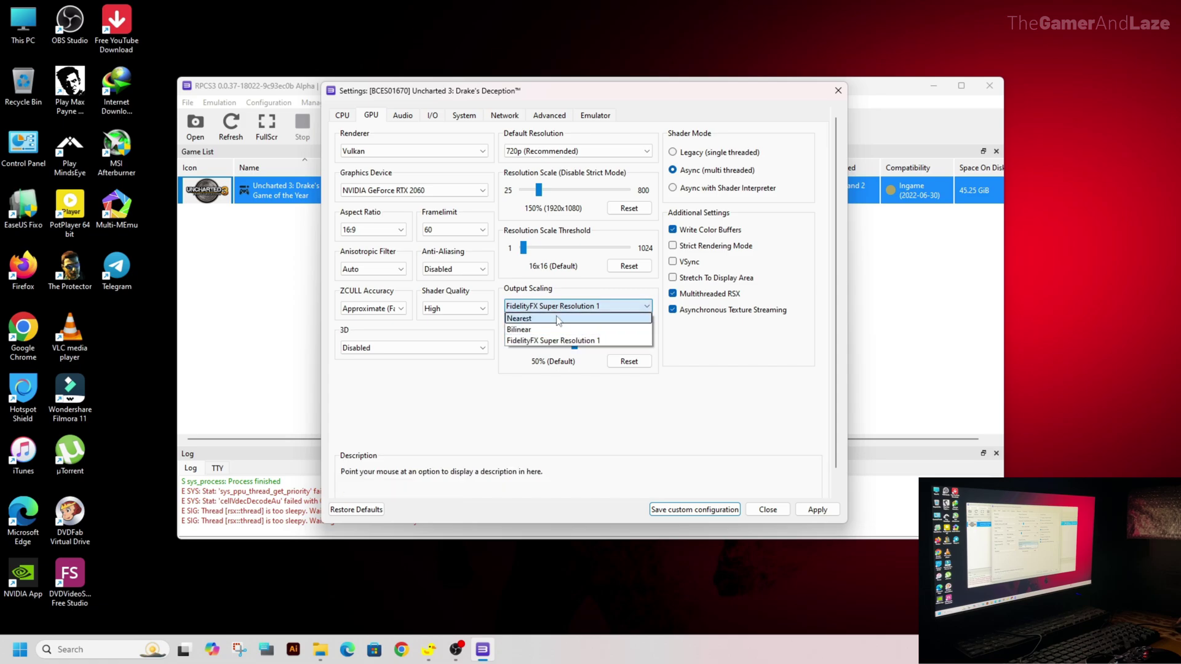
pyautogui.click(540, 342)
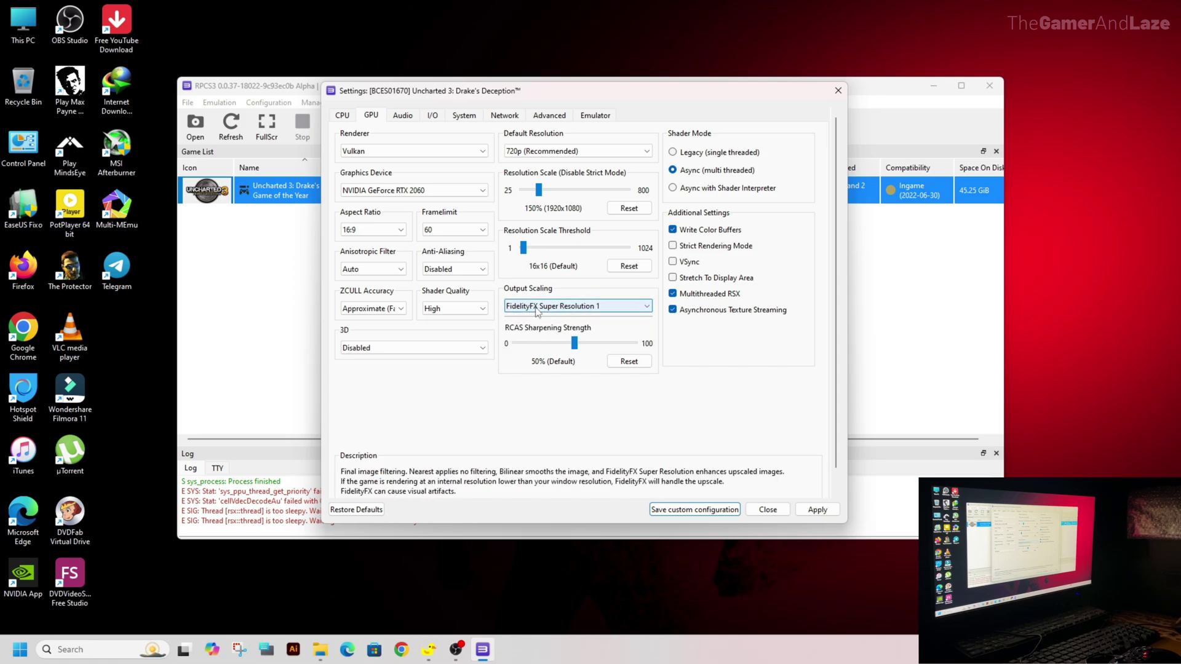
pyautogui.click(575, 348)
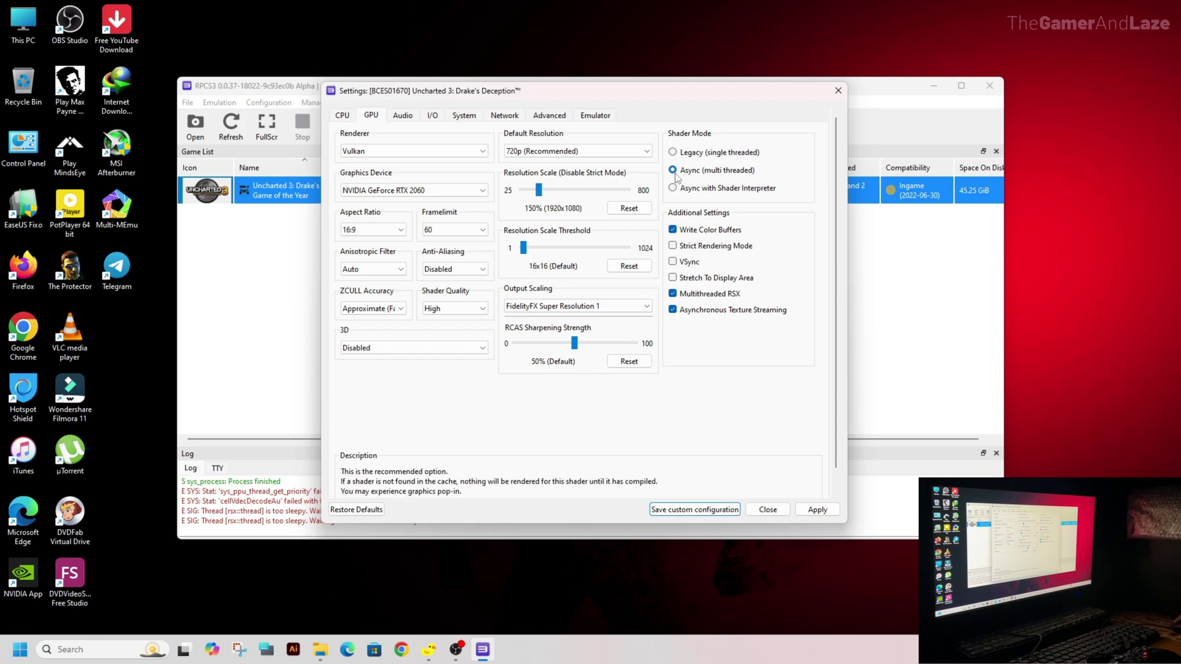
# Have Write Color Buffers, Multithreaded RSX and Asynchronous Texture Streaming enabled in the additional GPU settings.
pyautogui.click(673, 231)
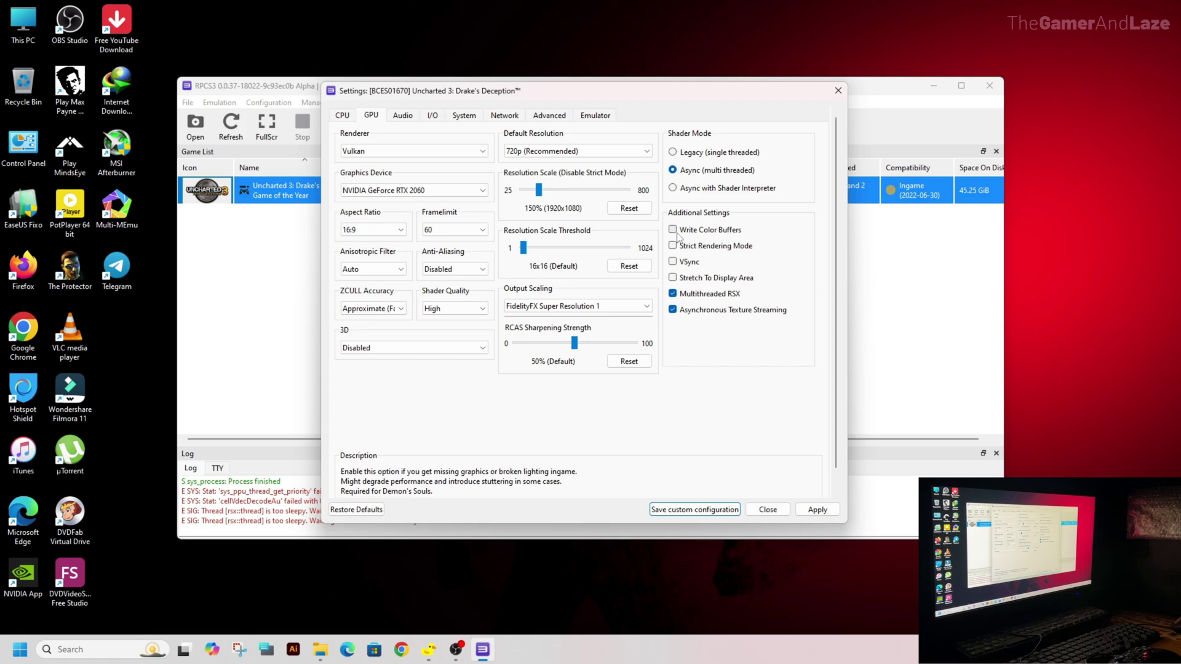
pyautogui.click(674, 231)
pyautogui.click(672, 294)
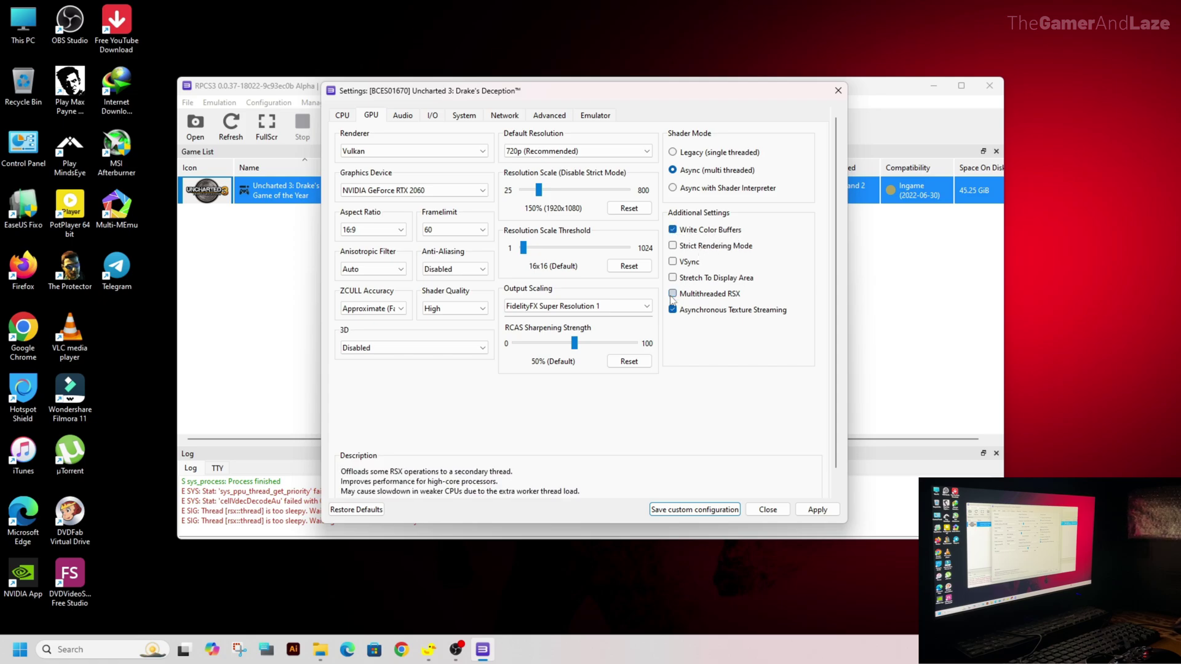
pyautogui.click(673, 294)
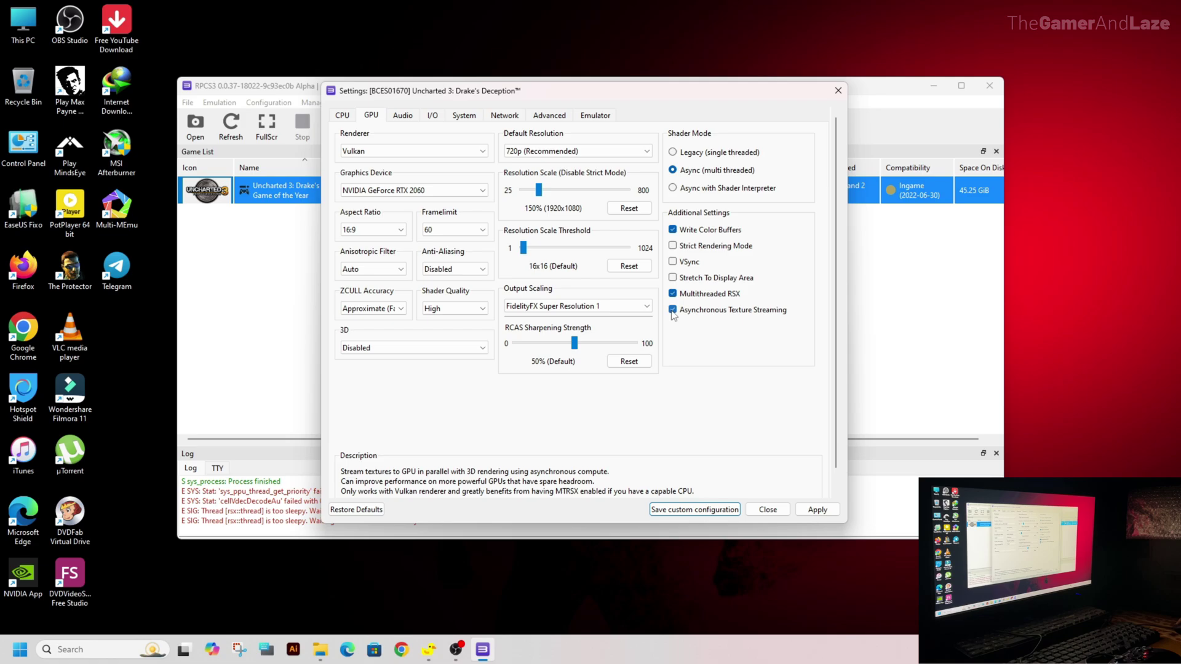
pyautogui.click(673, 311)
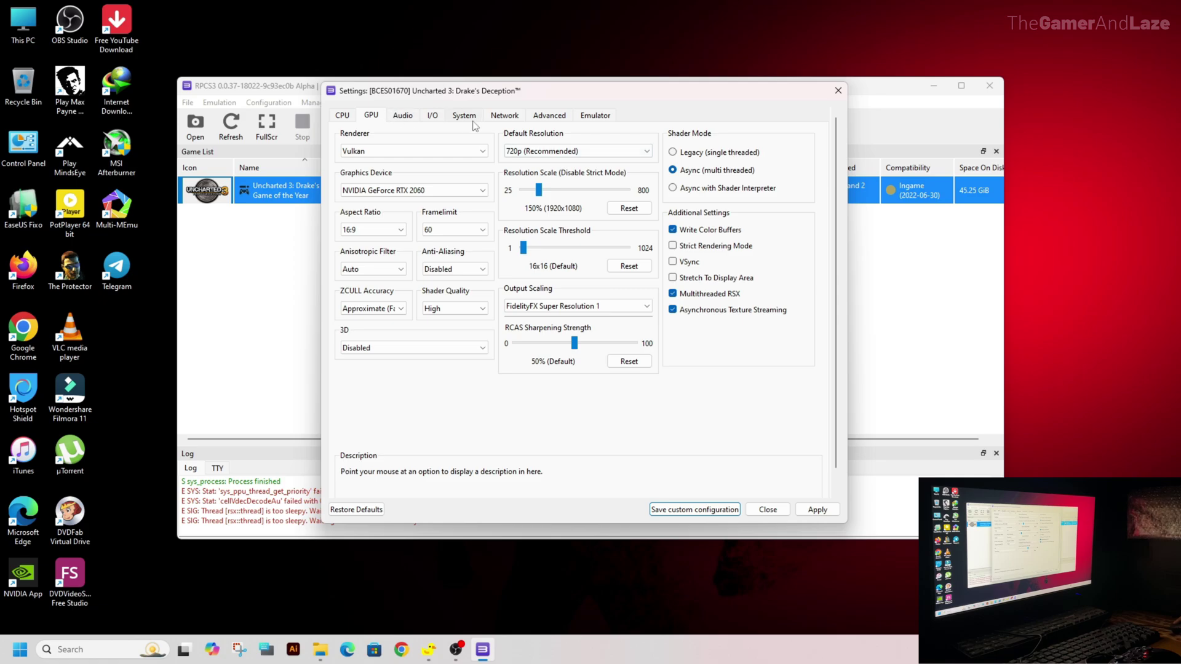
# In the game's Advanced settings, set RSX FIFO accuracy to Atomic and exclusive fullscreen mode to Automatic (Default).
pyautogui.click(532, 118)
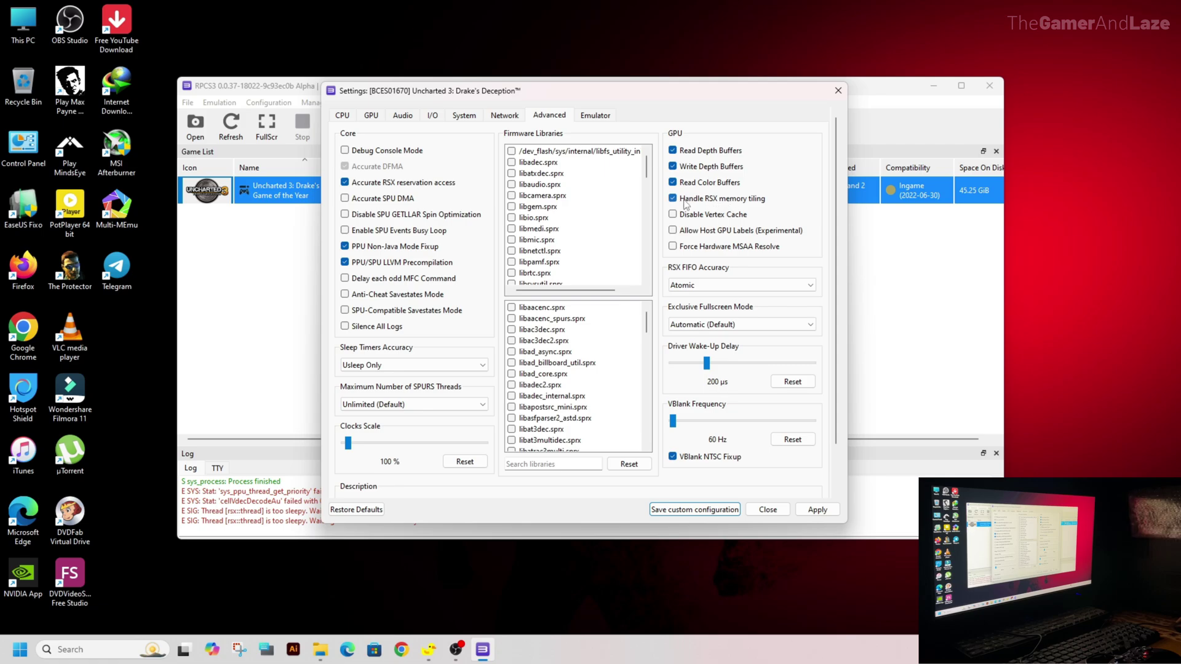
pyautogui.click(699, 284)
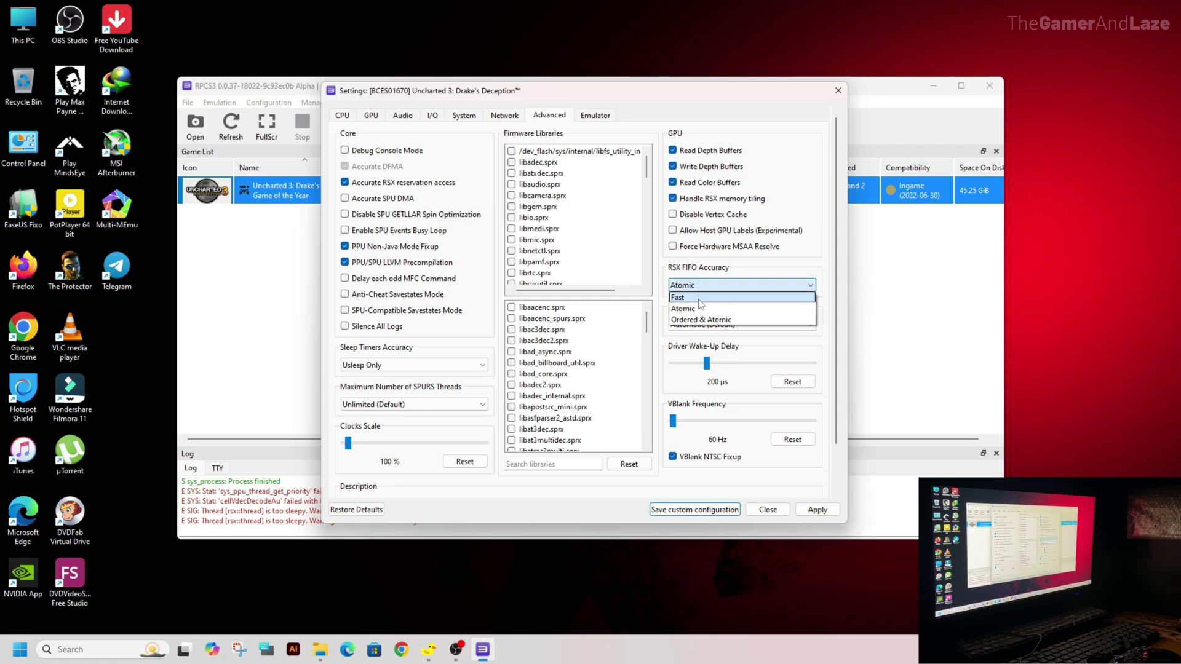
pyautogui.click(692, 311)
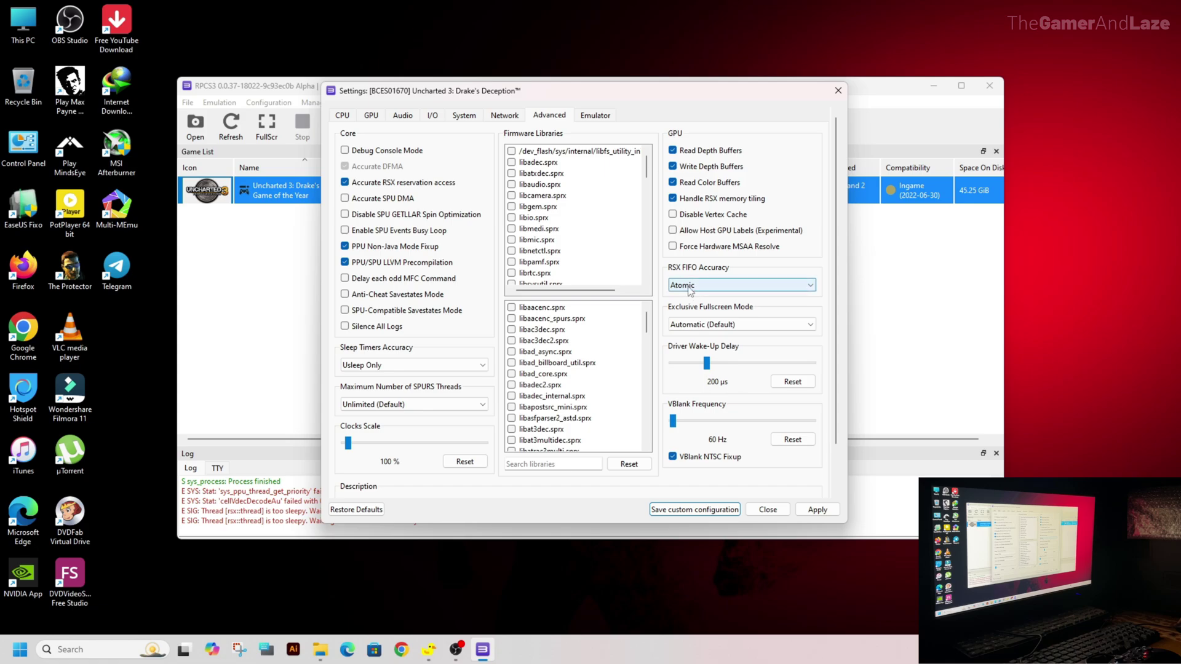
pyautogui.click(708, 324)
pyautogui.click(713, 332)
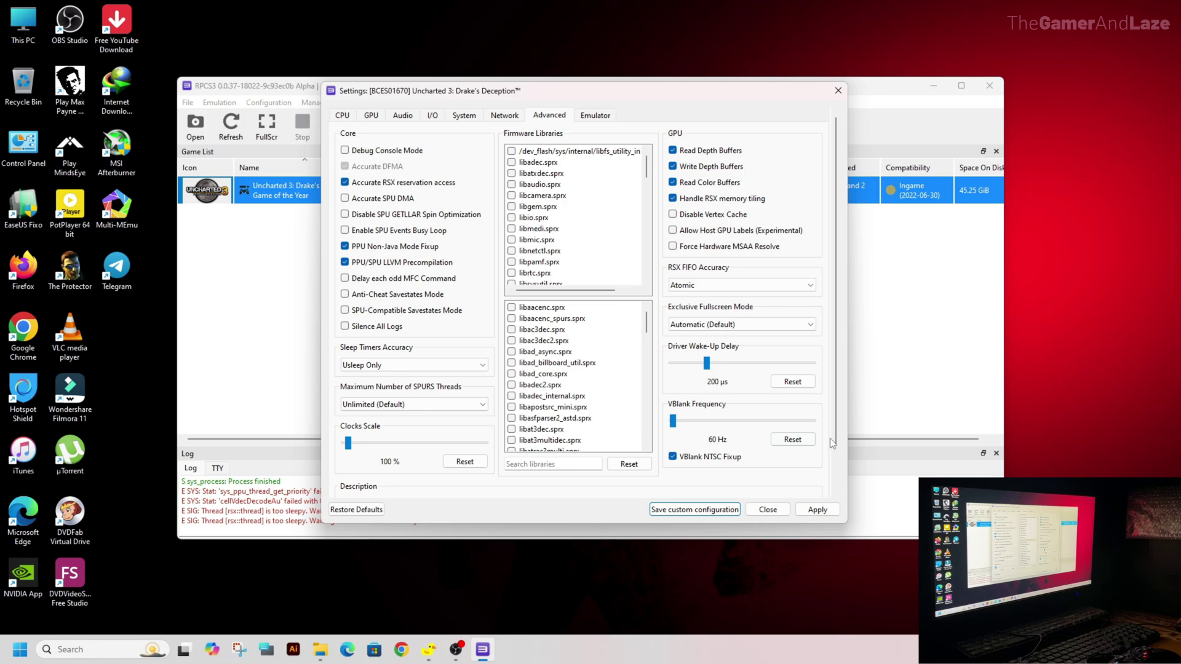
pyautogui.scroll(-2, 832, 430)
pyautogui.scroll(2, 839, 393)
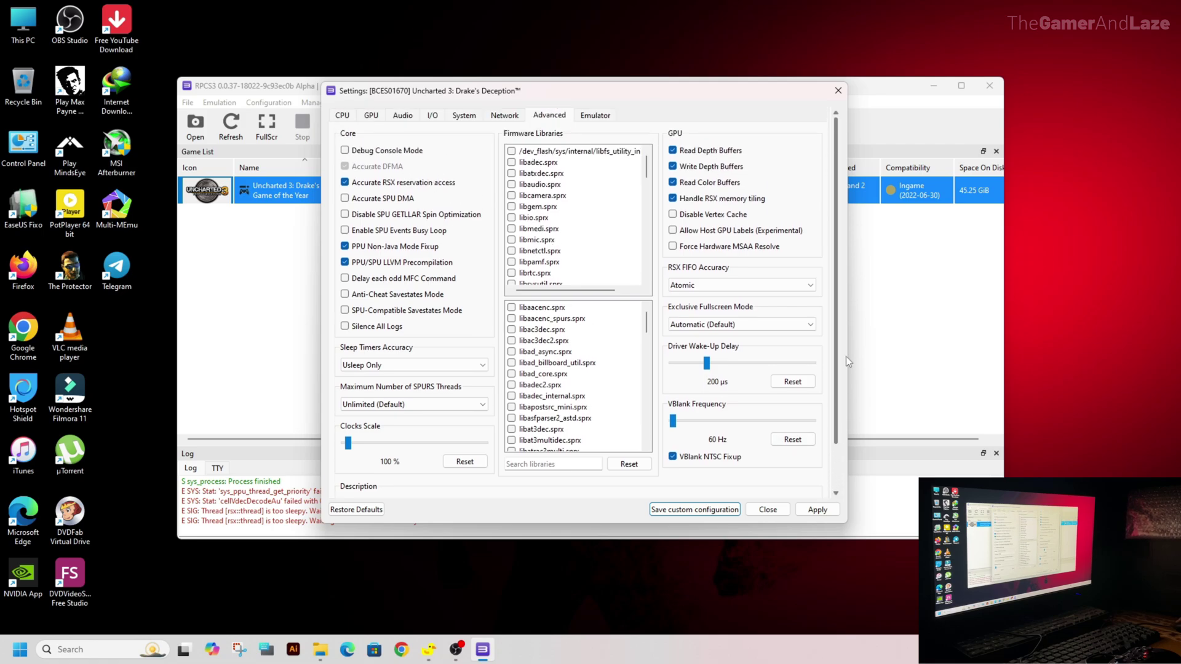
# Go to the game's Emulator settings, then apply and save the custom configuration.
pyautogui.click(596, 120)
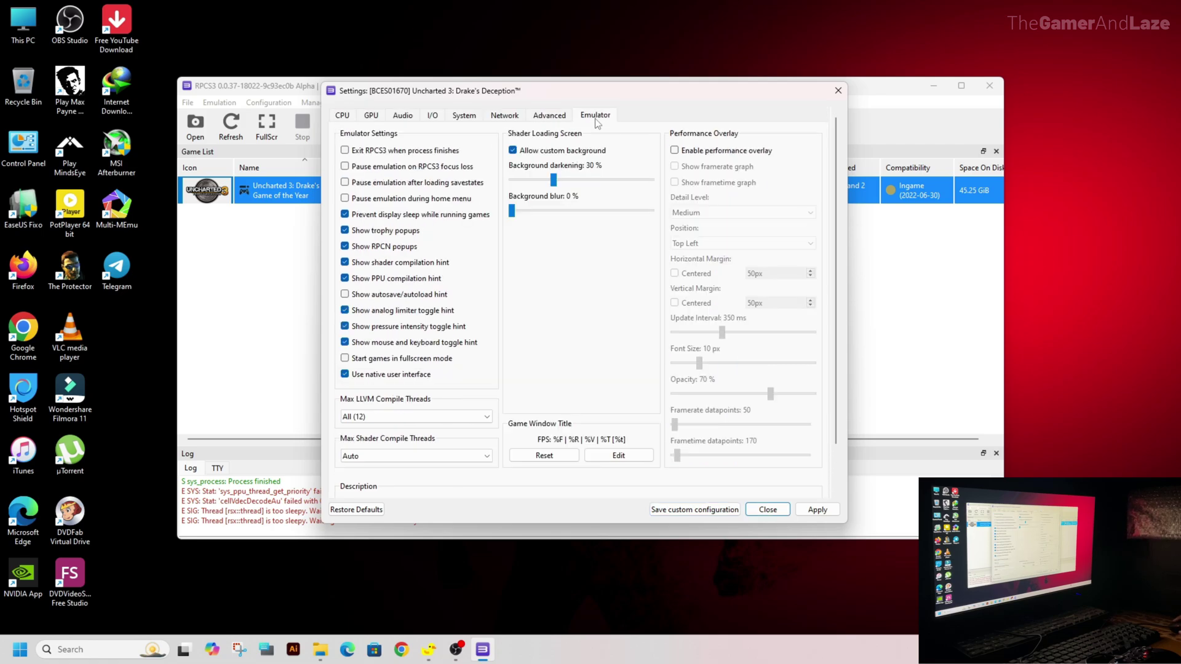
pyautogui.click(810, 509)
pyautogui.click(717, 509)
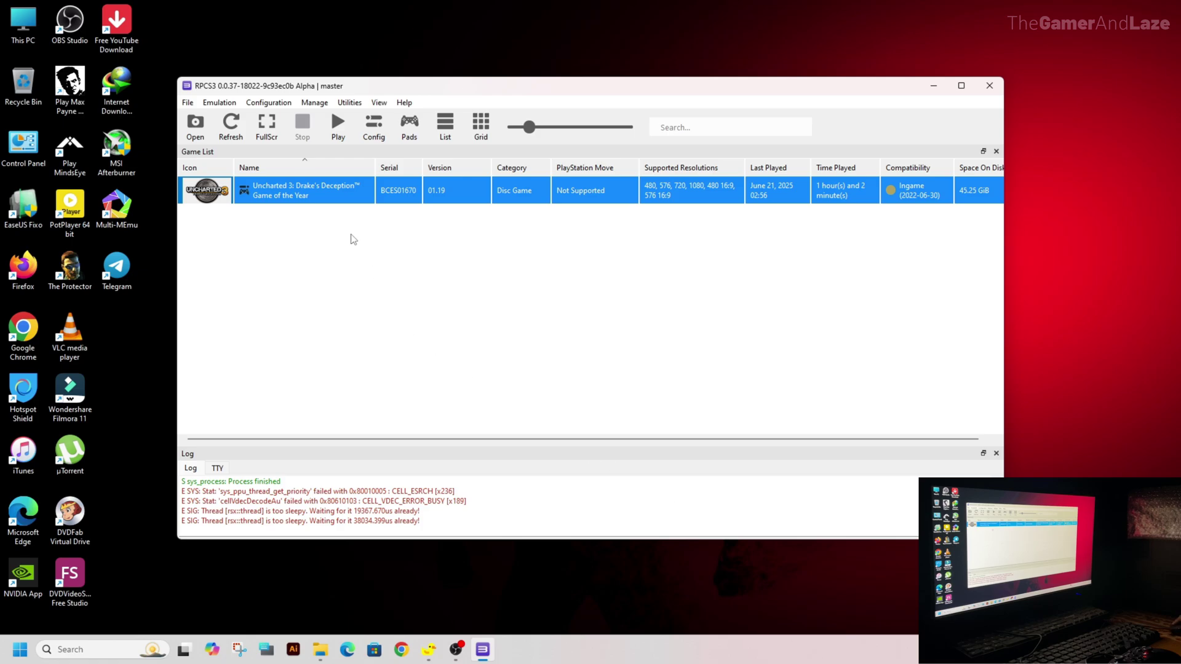
# In the game's custom gamepad configuration, set Player 1's handler to XInput and save it.
pyautogui.rightClick(245, 196)
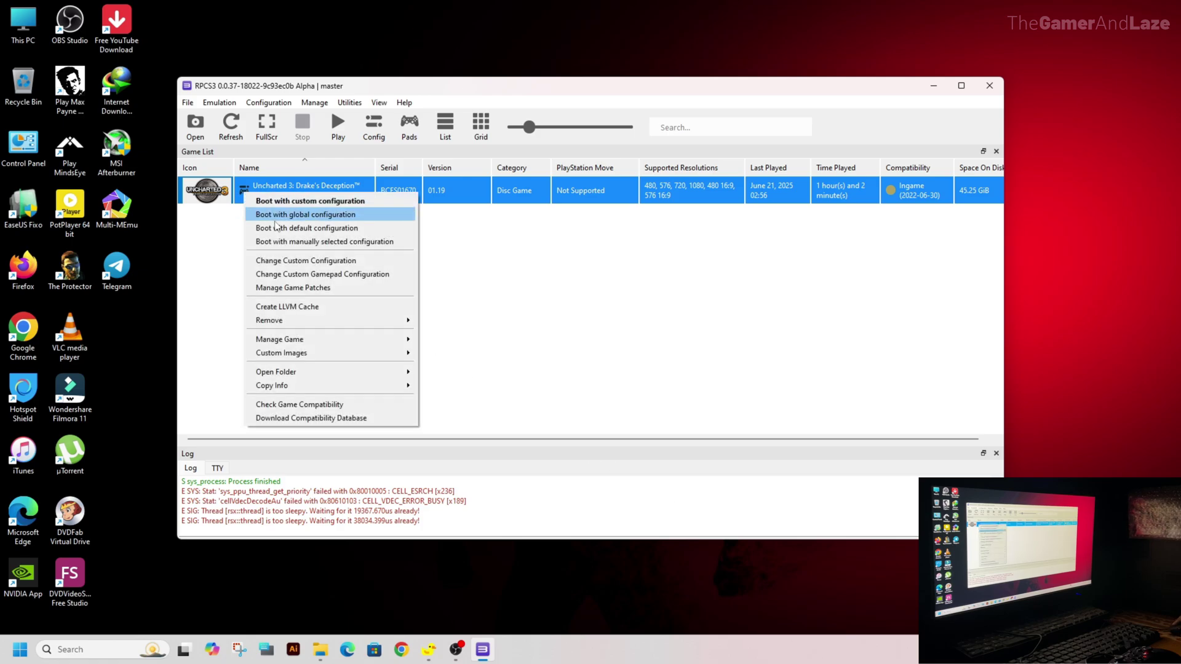
pyautogui.click(307, 275)
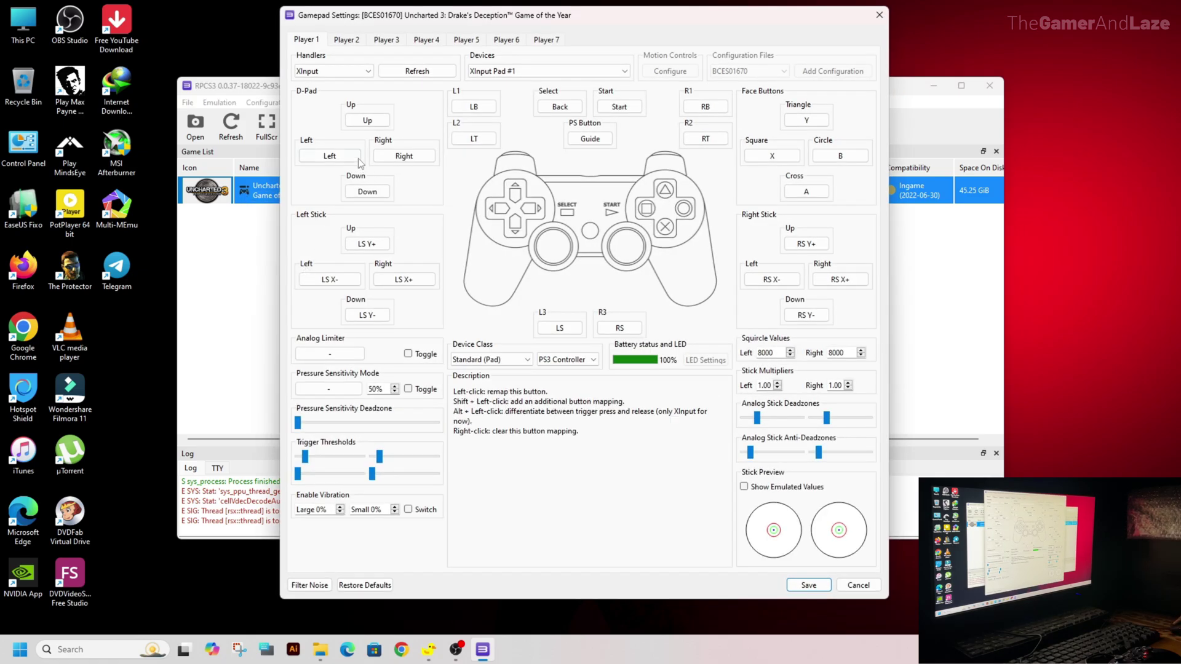
pyautogui.click(335, 71)
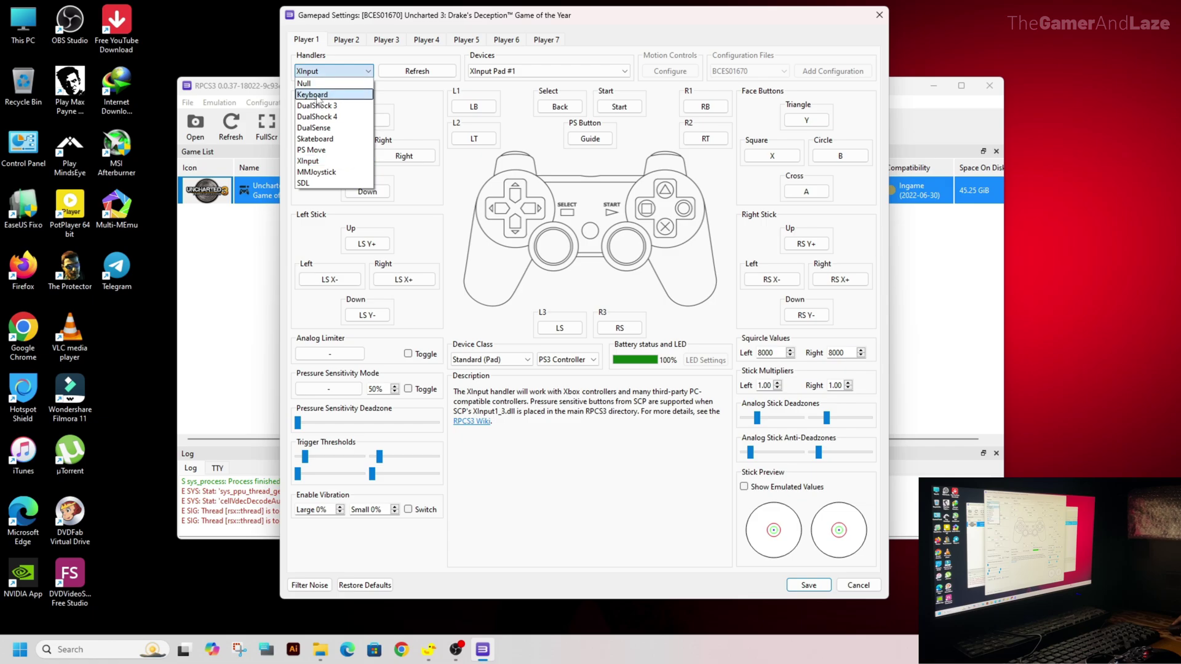
pyautogui.click(315, 162)
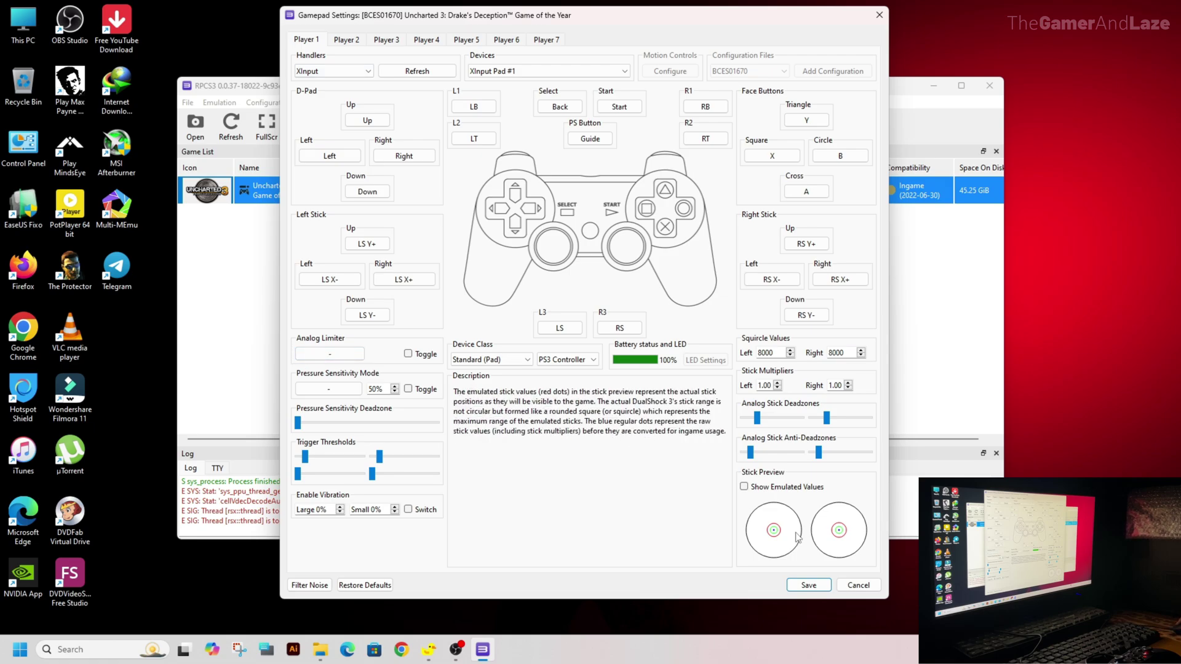
pyautogui.click(808, 585)
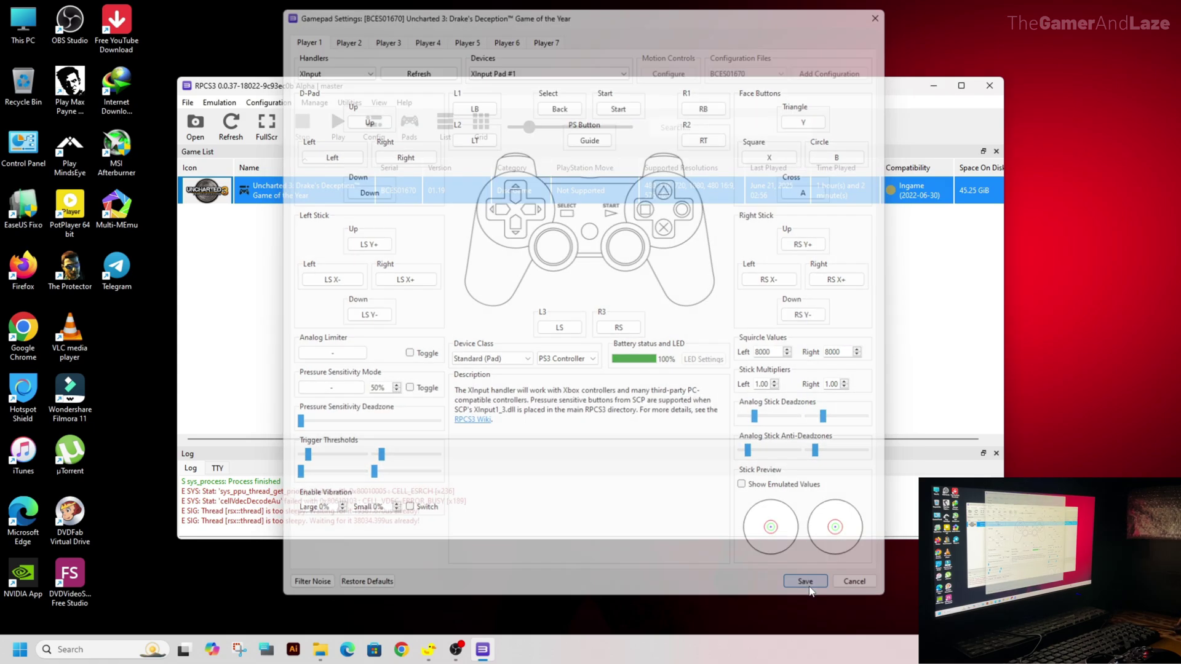
# Open the patches for Uncharted 3 and review the BCES01670 v.01.10 entries from Depth Border Fix to Performance (WCB).
pyautogui.rightClick(245, 190)
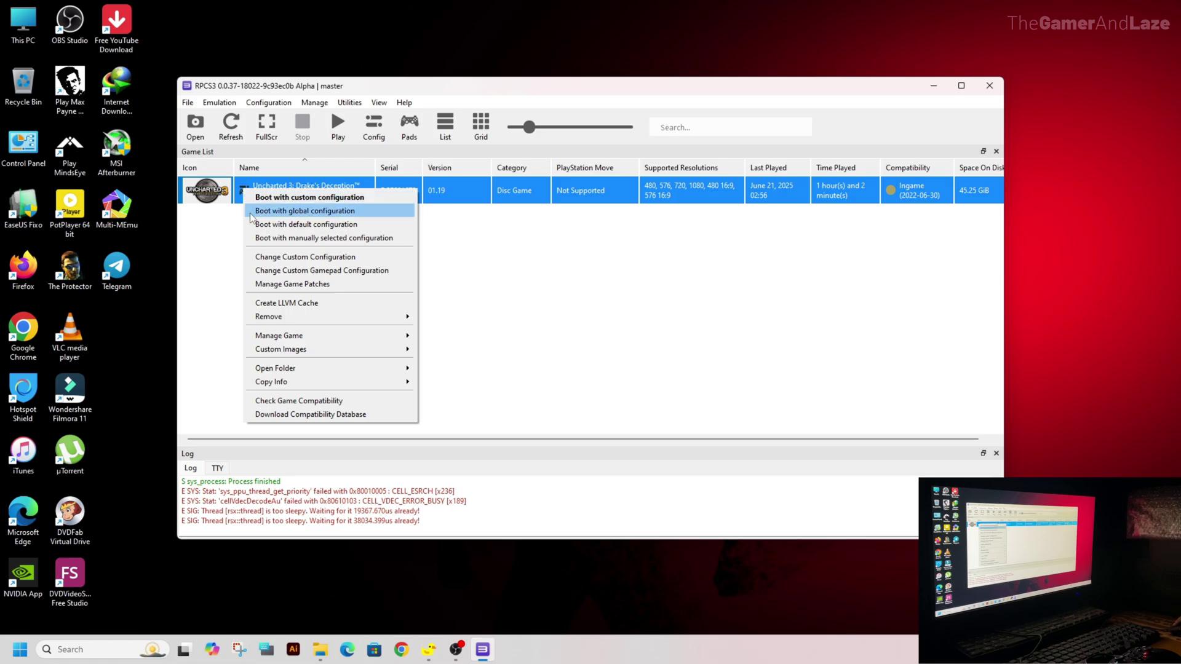
pyautogui.click(305, 284)
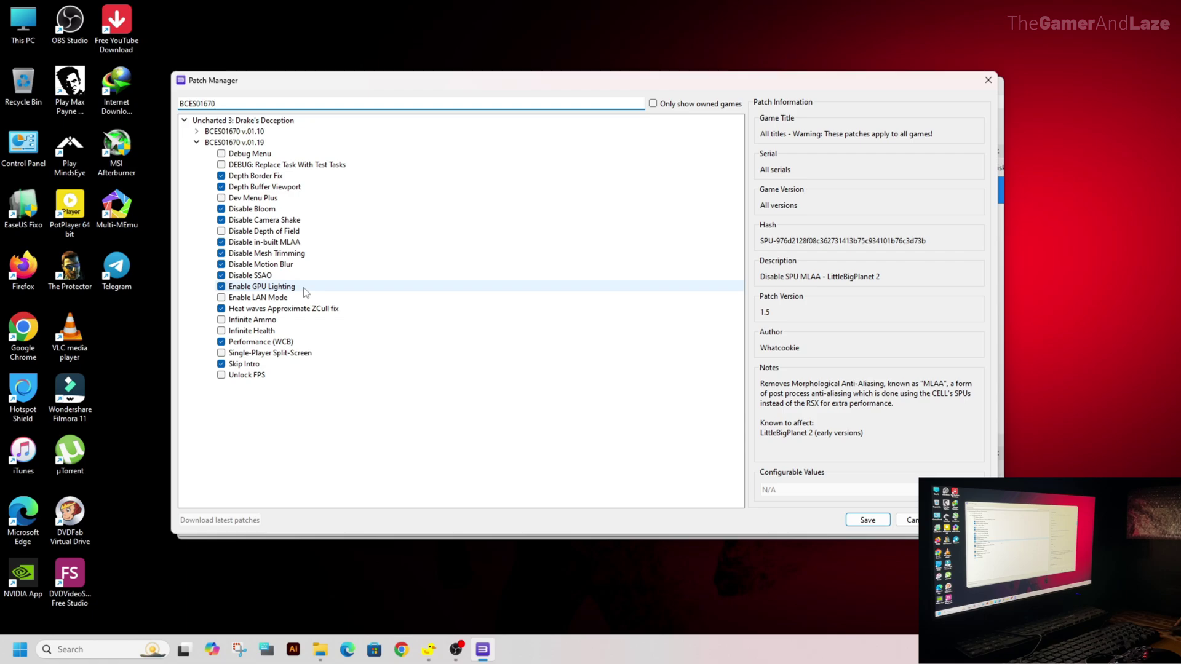
pyautogui.click(196, 131)
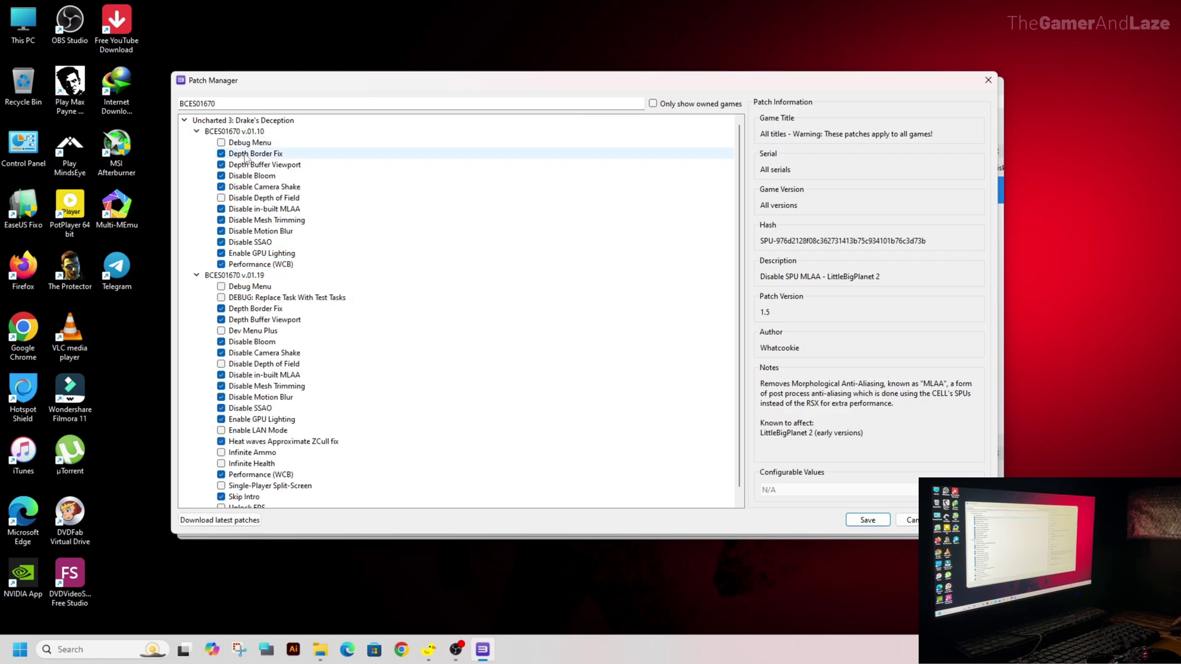
pyautogui.click(264, 131)
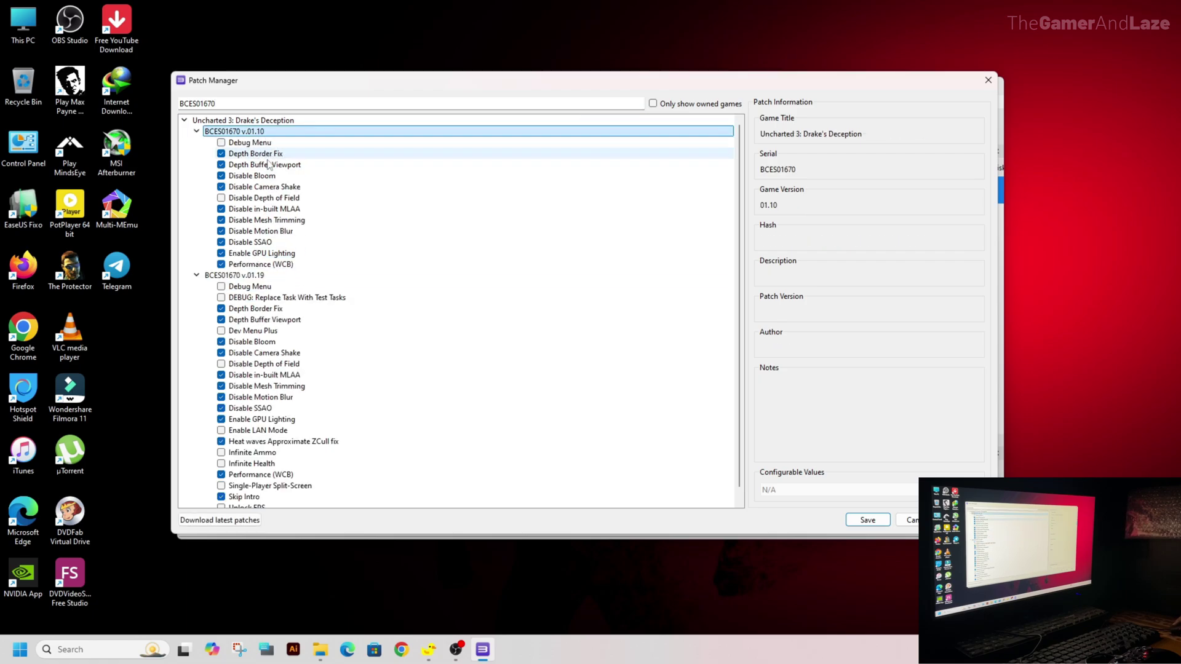
pyautogui.click(279, 155)
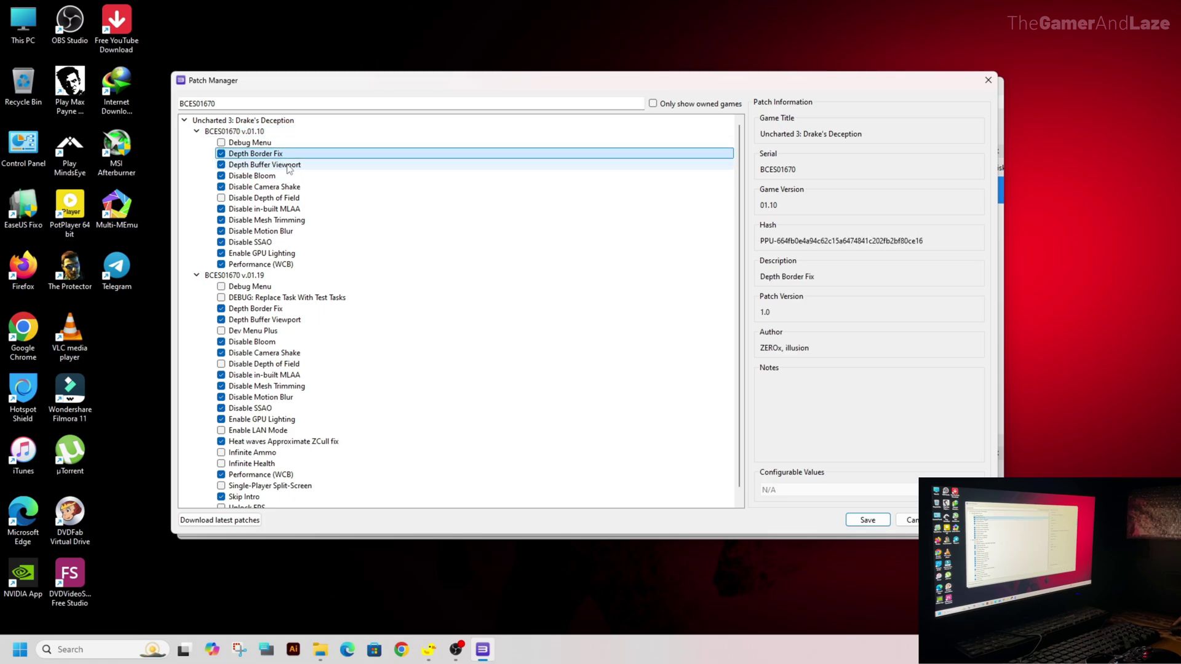
pyautogui.click(288, 166)
pyautogui.click(289, 176)
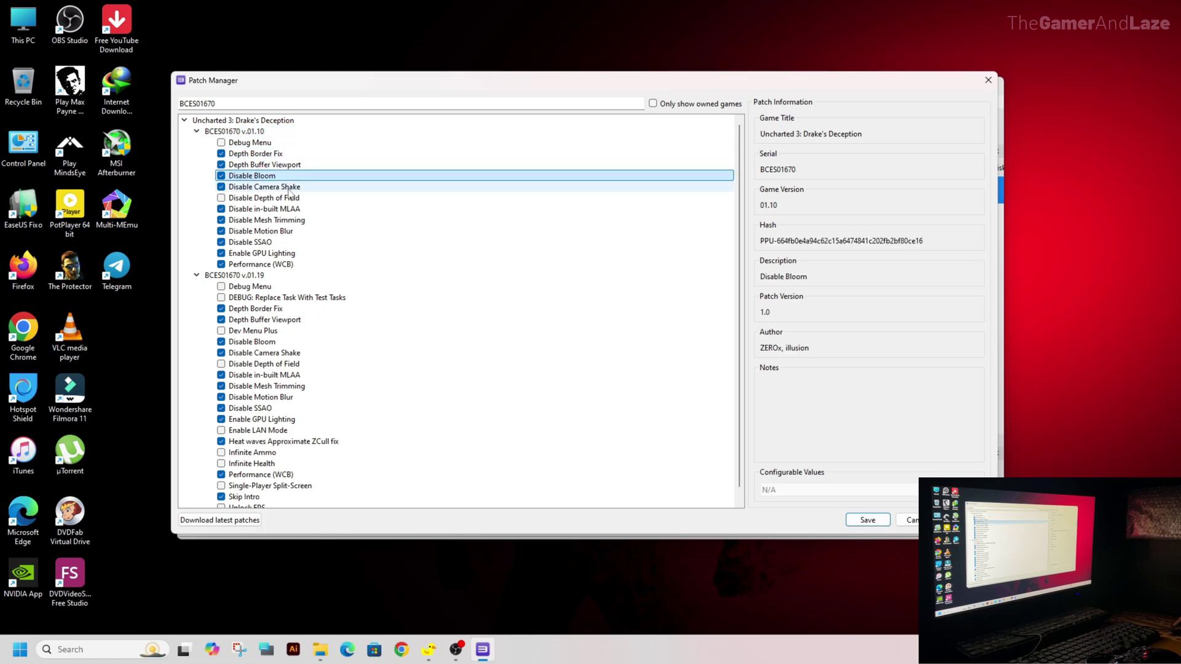
pyautogui.click(290, 189)
pyautogui.click(296, 210)
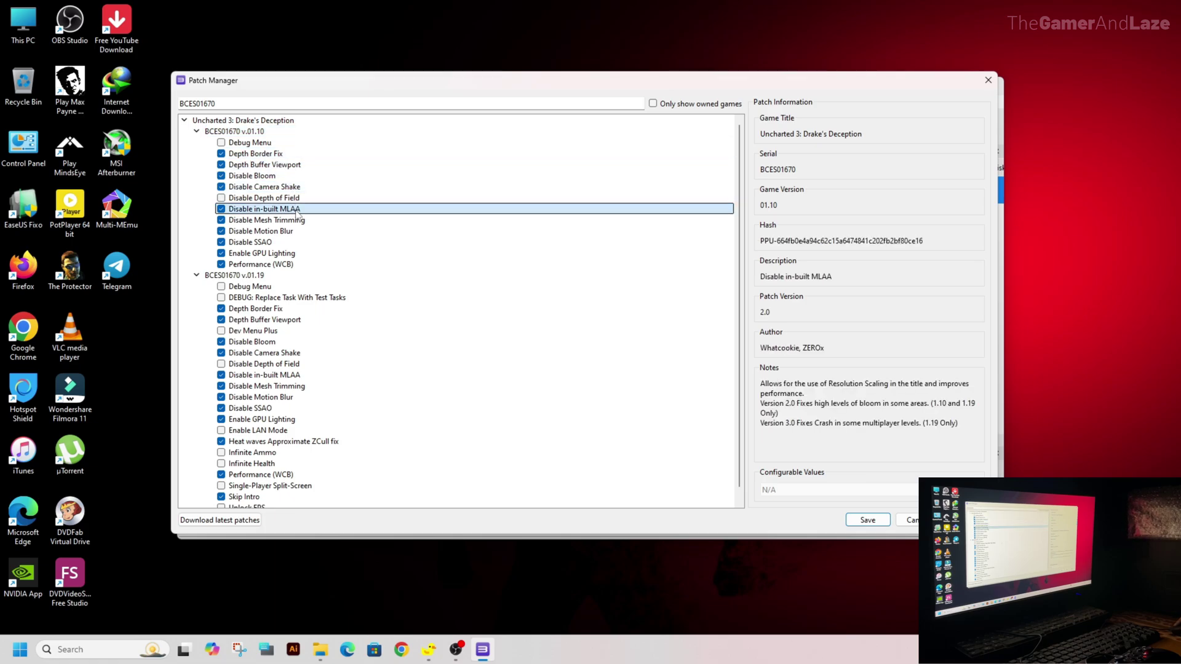
pyautogui.click(271, 221)
pyautogui.click(253, 232)
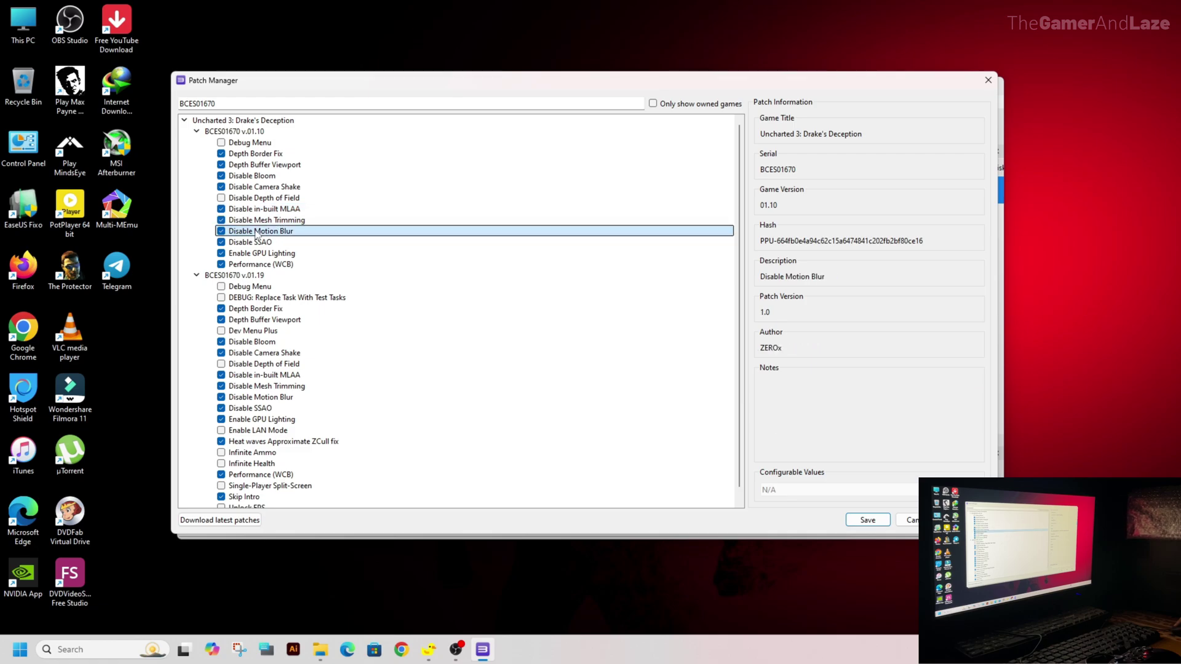
pyautogui.click(268, 243)
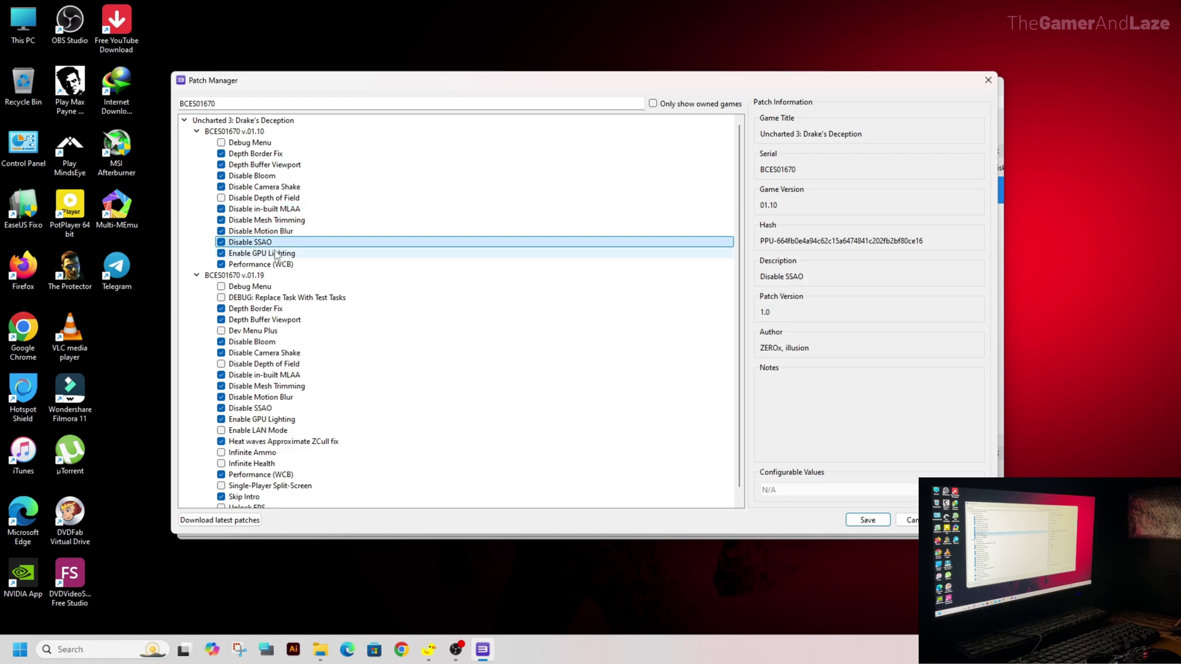
pyautogui.click(272, 254)
pyautogui.click(277, 265)
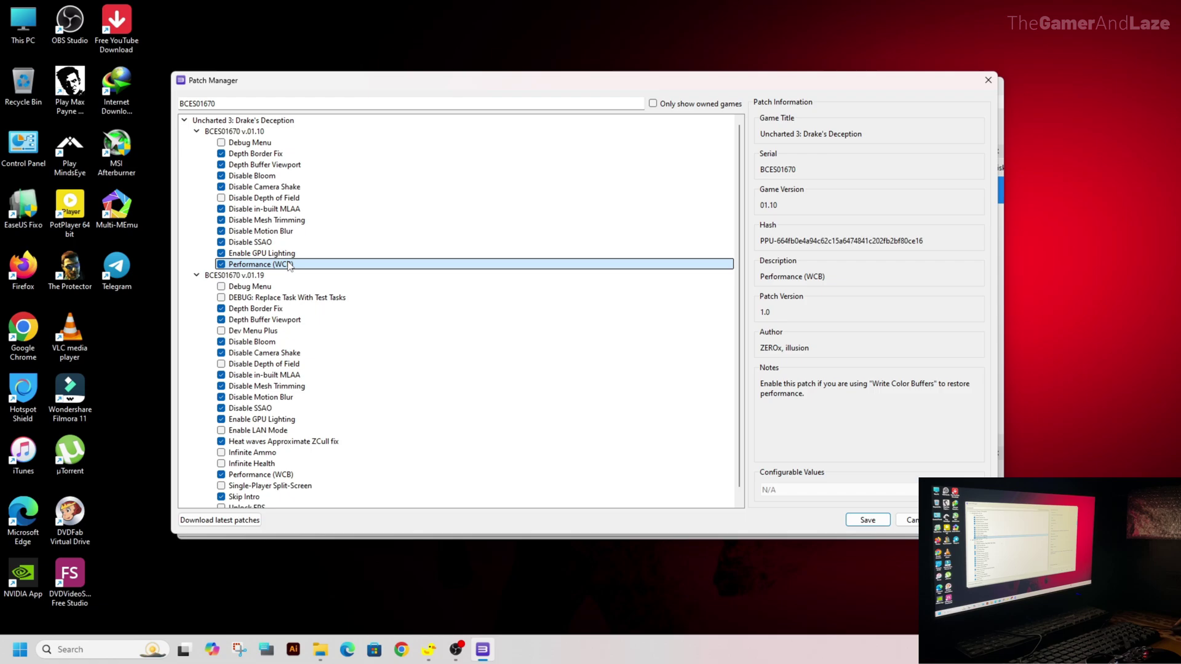
# Review the BCES01670 v.01.19 patches from Debug Menu to Unlock FPS and save the patch selection.
pyautogui.click(263, 276)
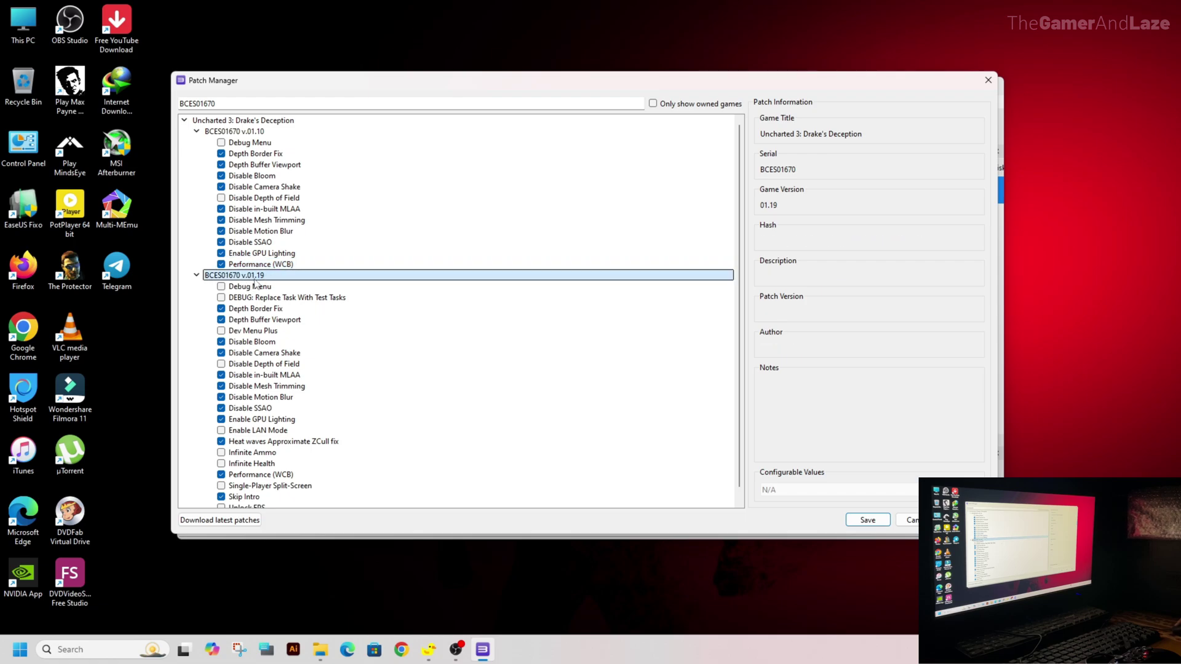
pyautogui.click(277, 286)
pyautogui.click(278, 298)
pyautogui.click(271, 309)
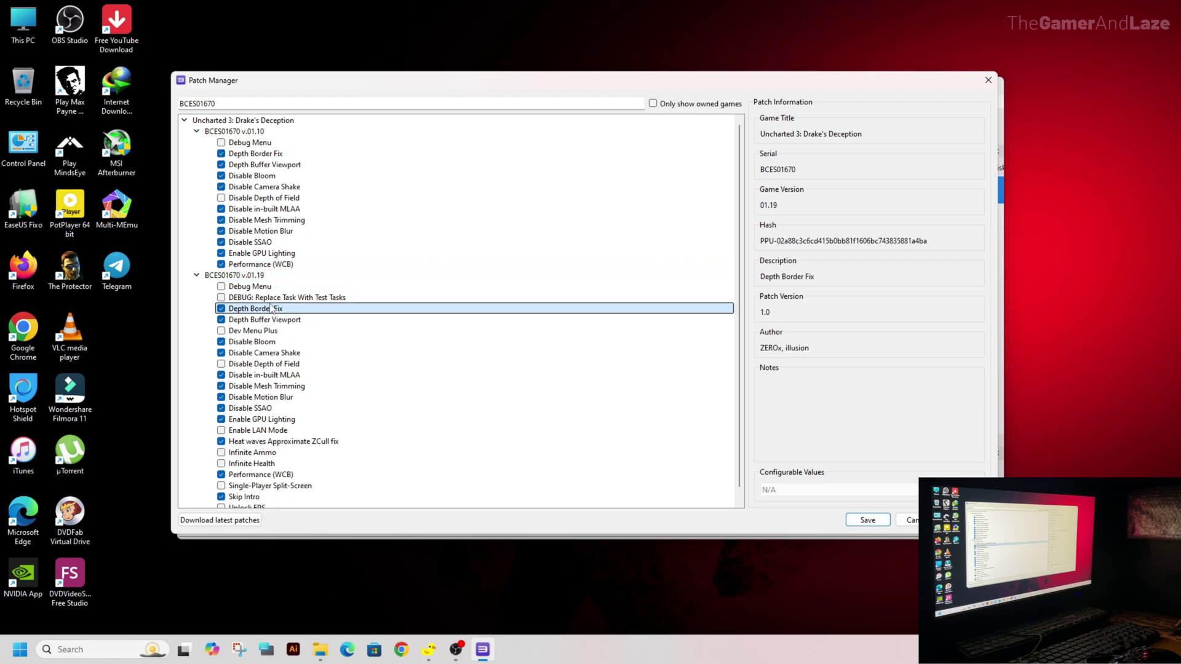
pyautogui.click(276, 319)
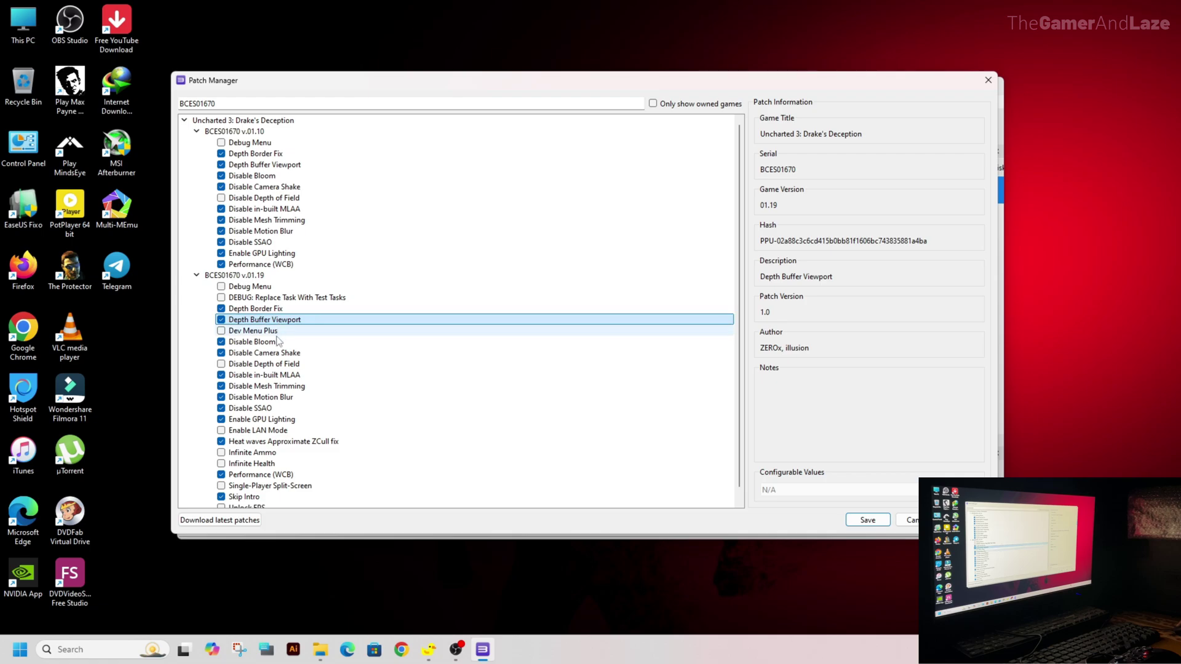
pyautogui.click(274, 343)
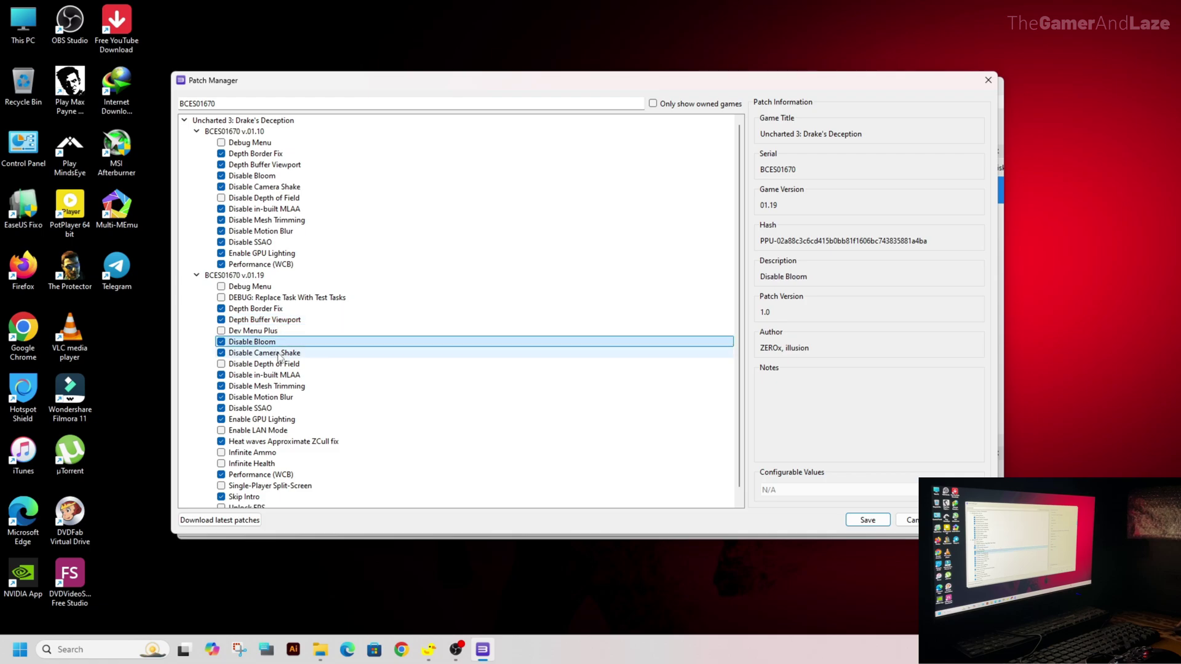
pyautogui.click(275, 354)
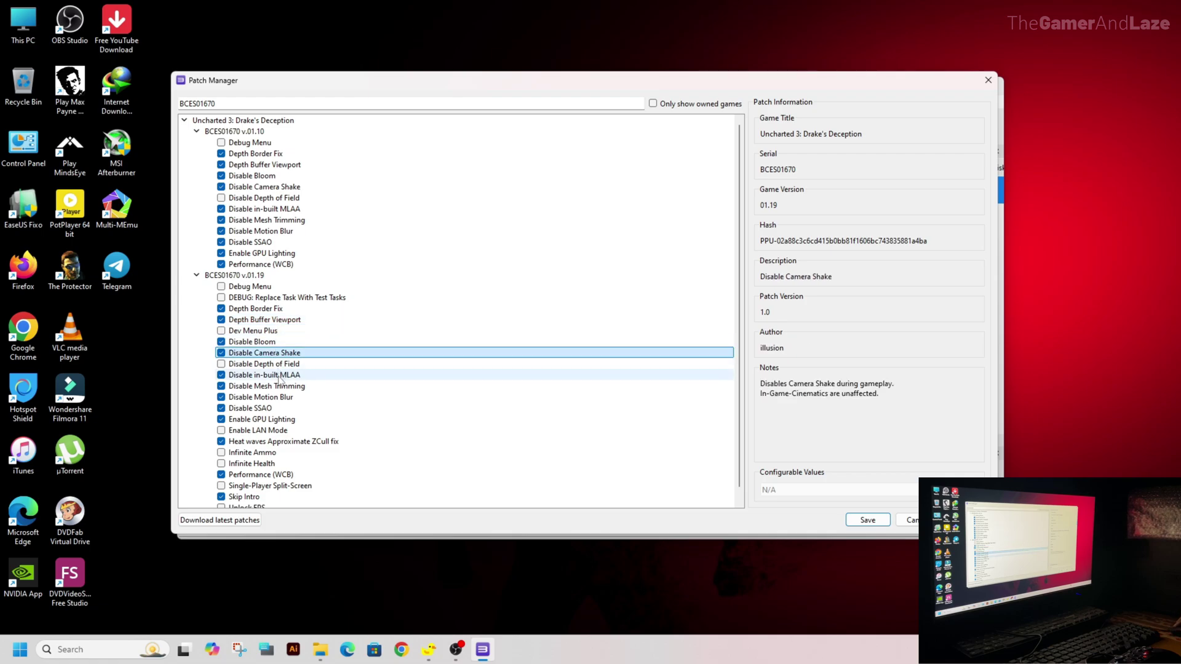
pyautogui.click(280, 377)
pyautogui.click(280, 386)
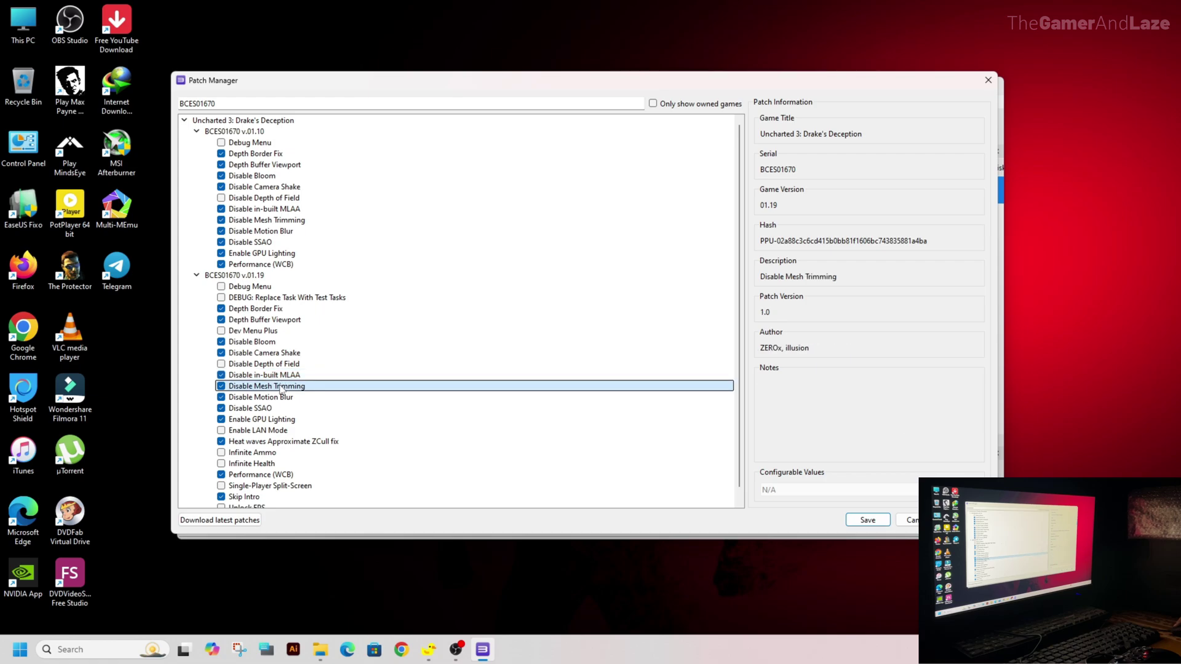
pyautogui.click(282, 398)
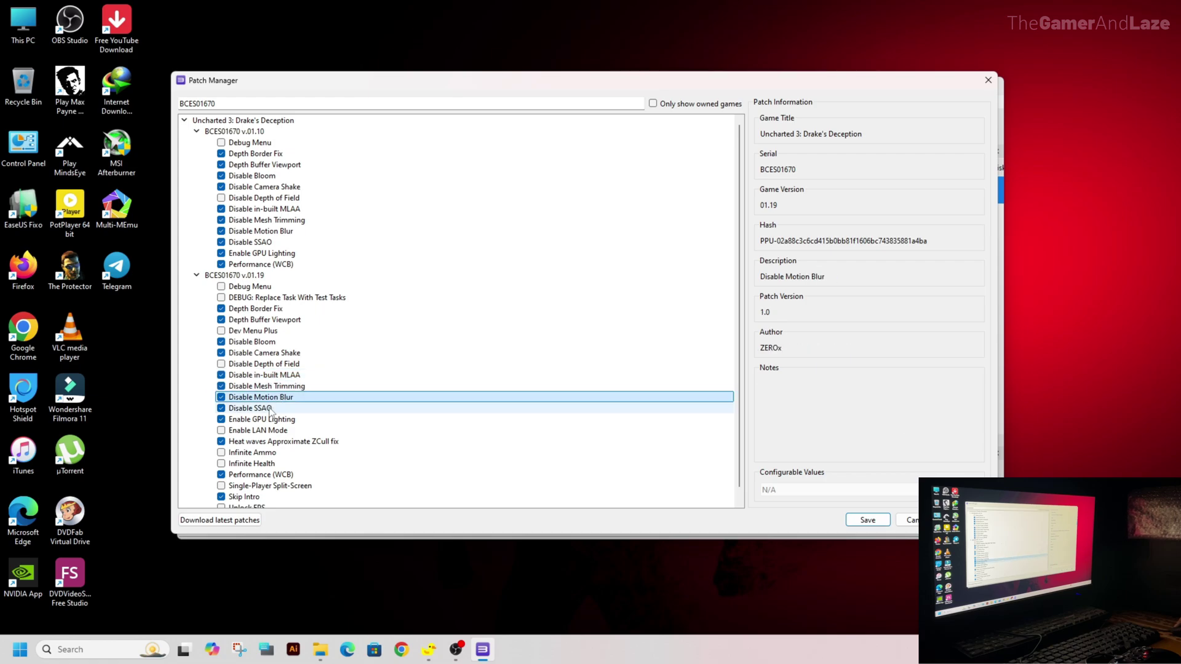
pyautogui.click(270, 409)
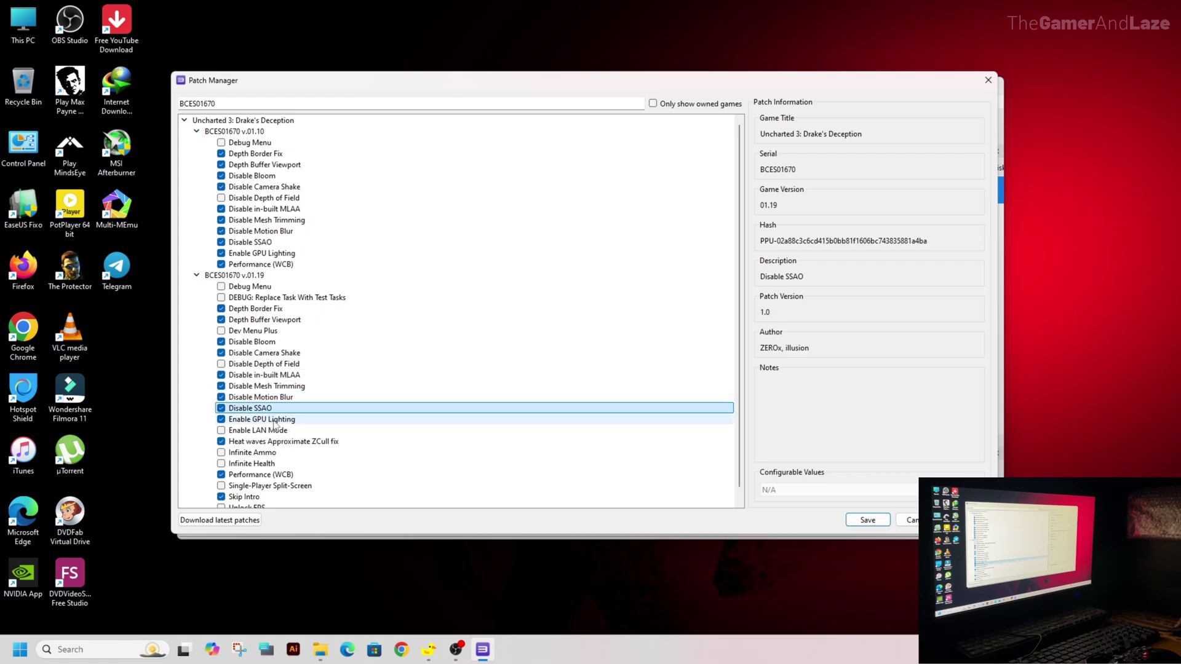
pyautogui.click(274, 421)
pyautogui.click(278, 442)
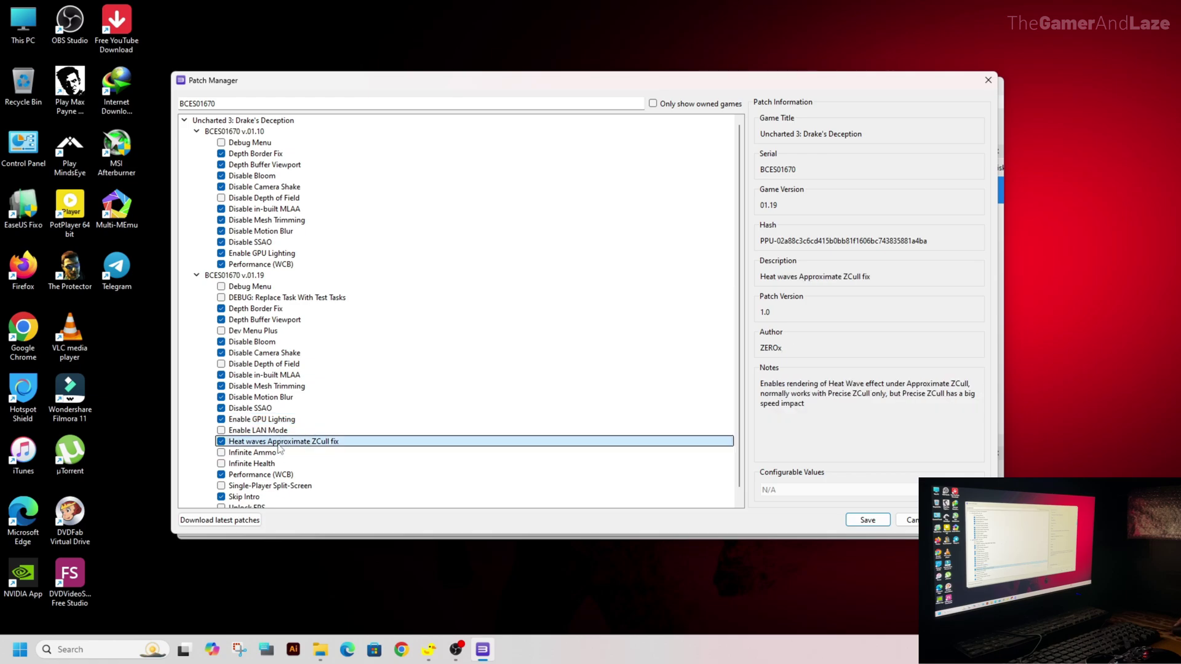
pyautogui.click(274, 475)
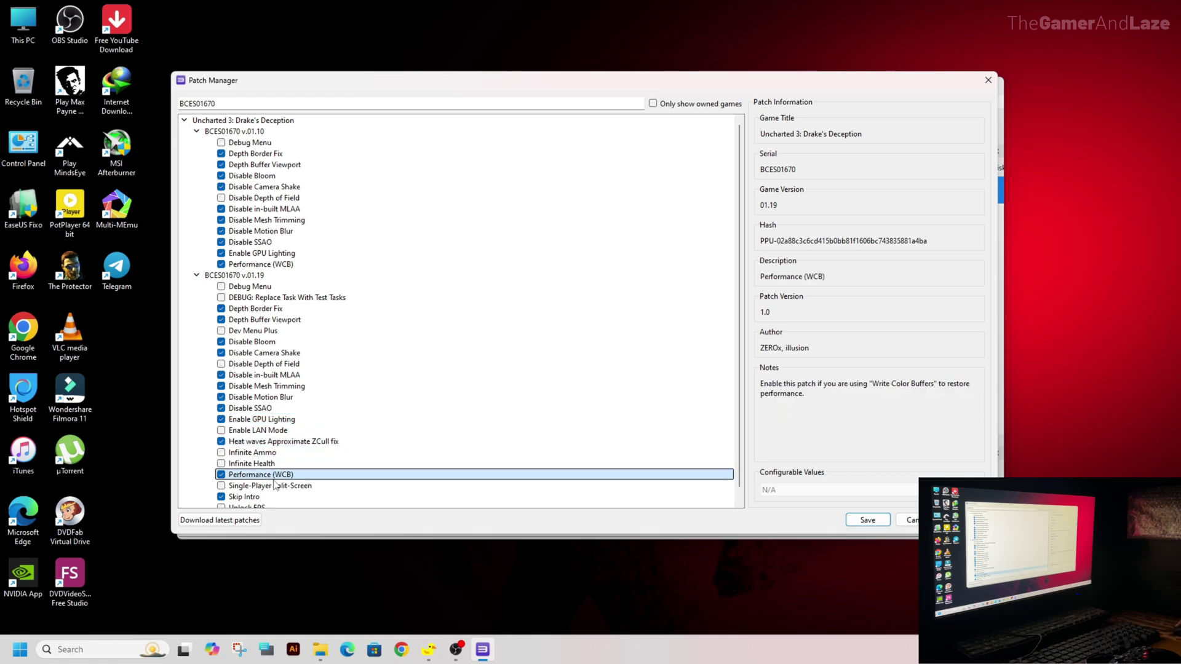
pyautogui.click(250, 498)
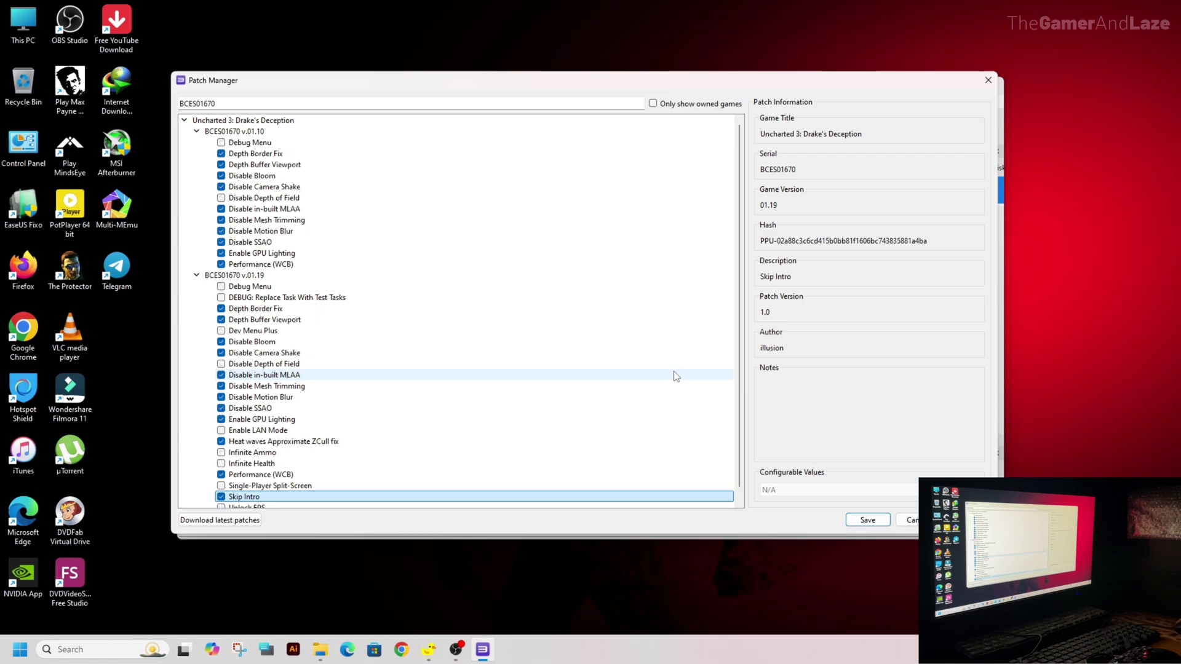
pyautogui.scroll(-1, 741, 348)
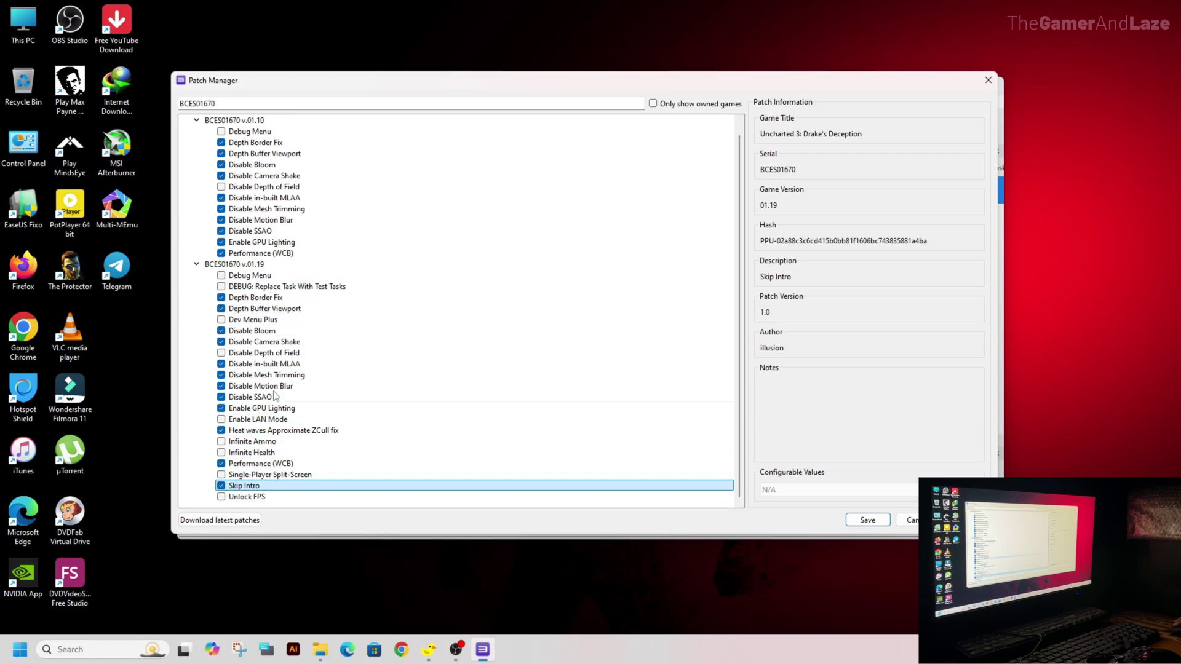
pyautogui.click(866, 520)
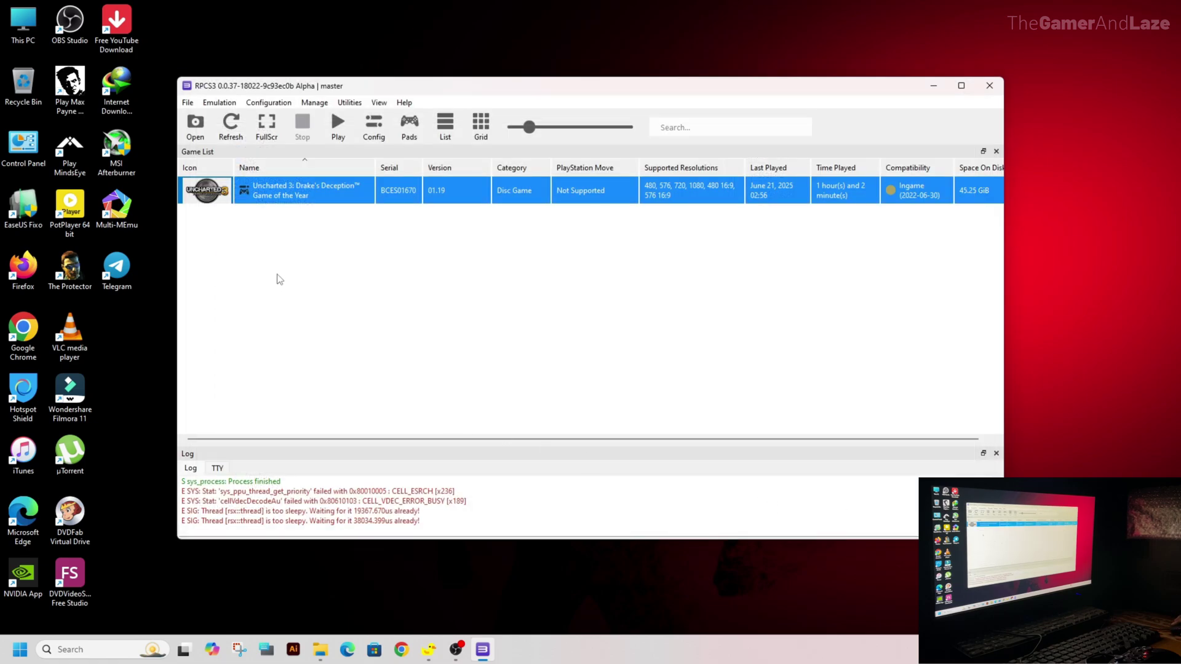
# Boot Uncharted 3: Drake's Deception with its custom configuration.
pyautogui.rightClick(245, 191)
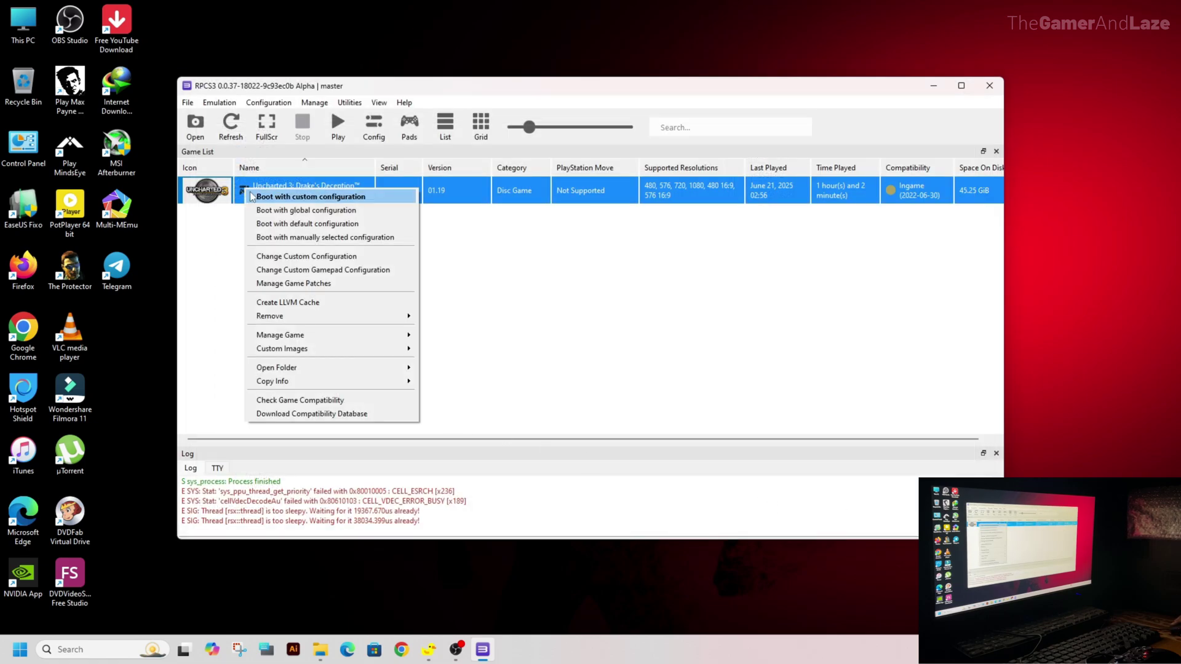
pyautogui.click(272, 198)
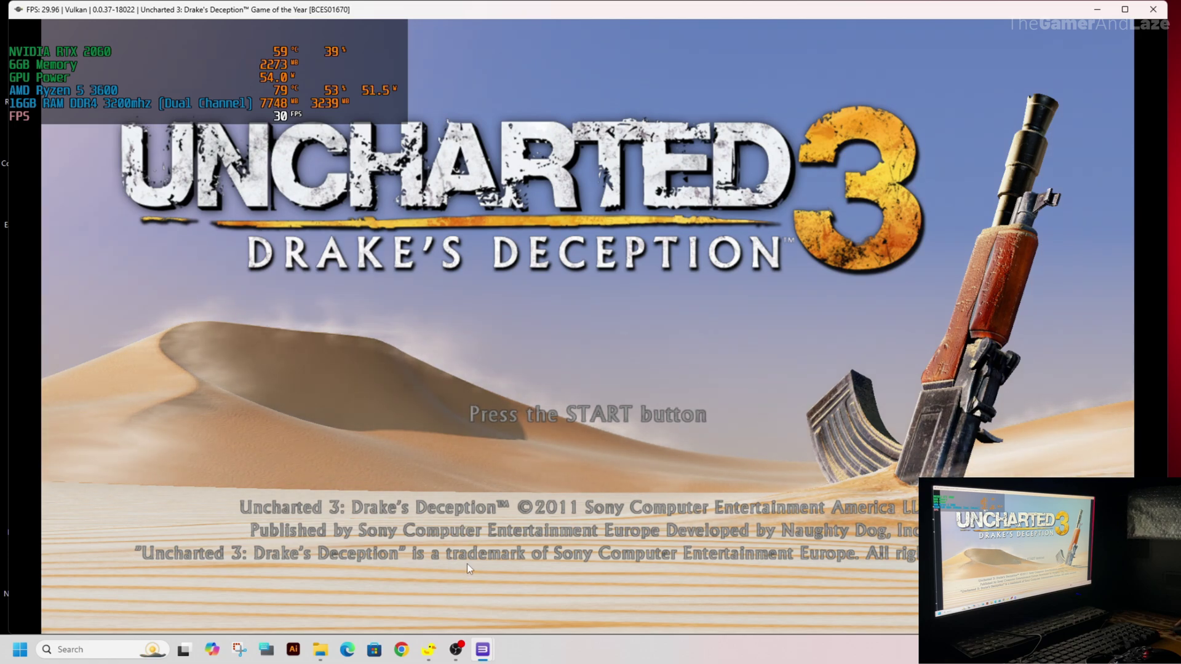
# Switch to Lossless Scaling and select LSFG 3.0 as the Default profile's frame generation type.
pyautogui.click(428, 650)
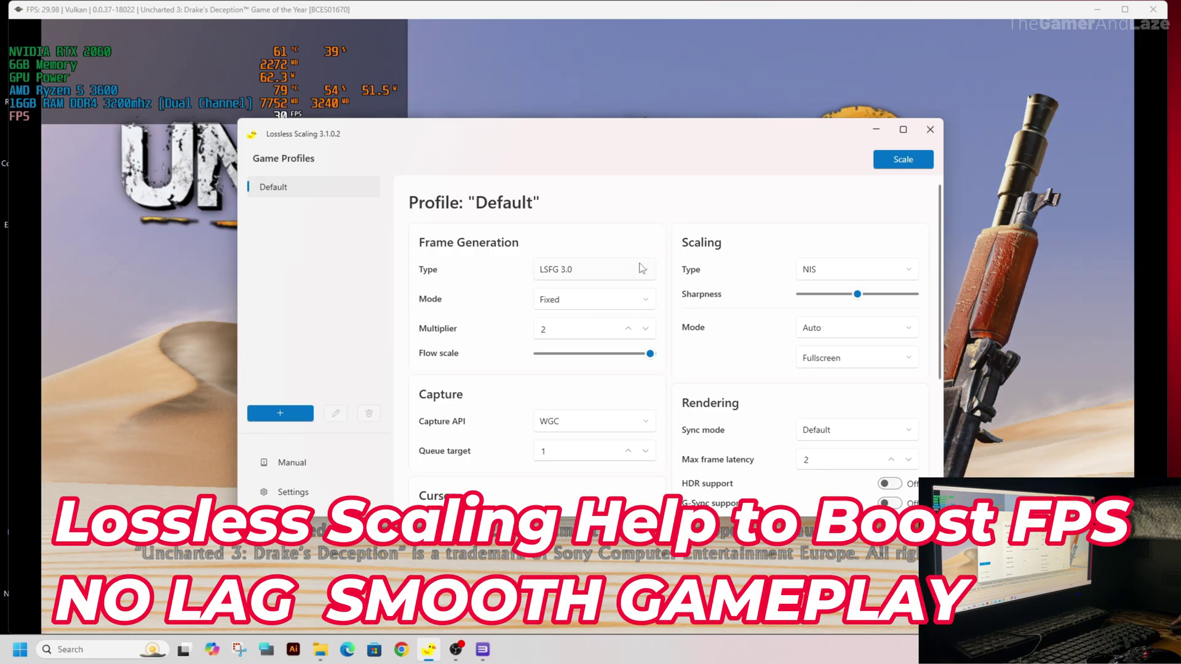
pyautogui.click(641, 269)
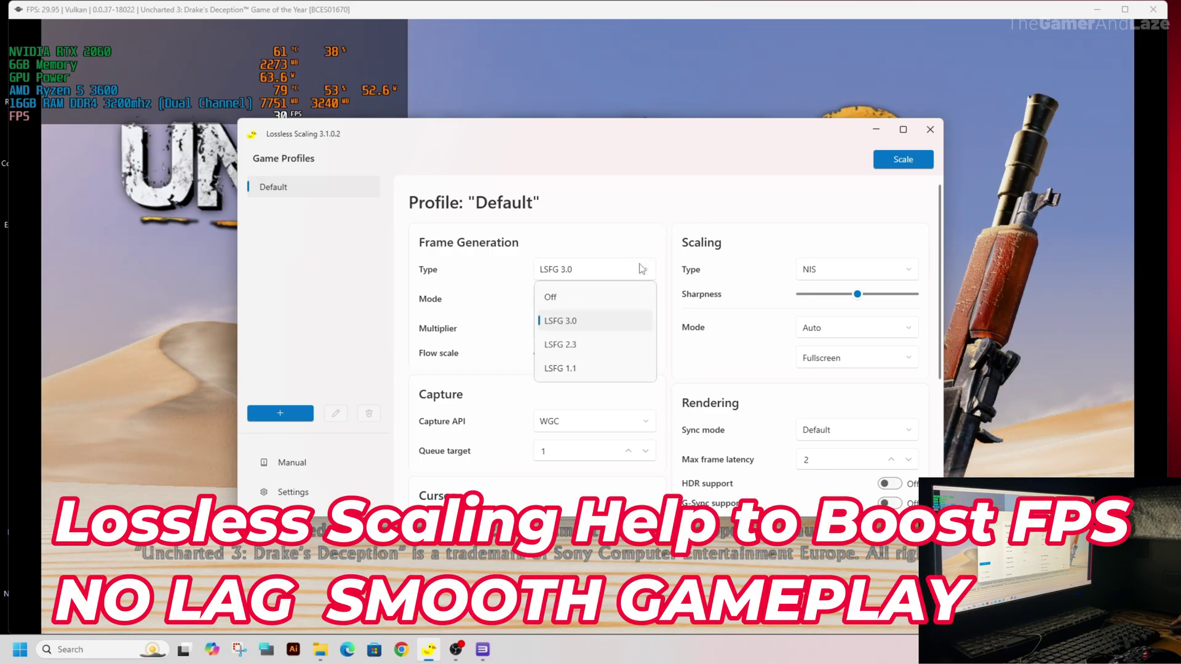
pyautogui.click(568, 325)
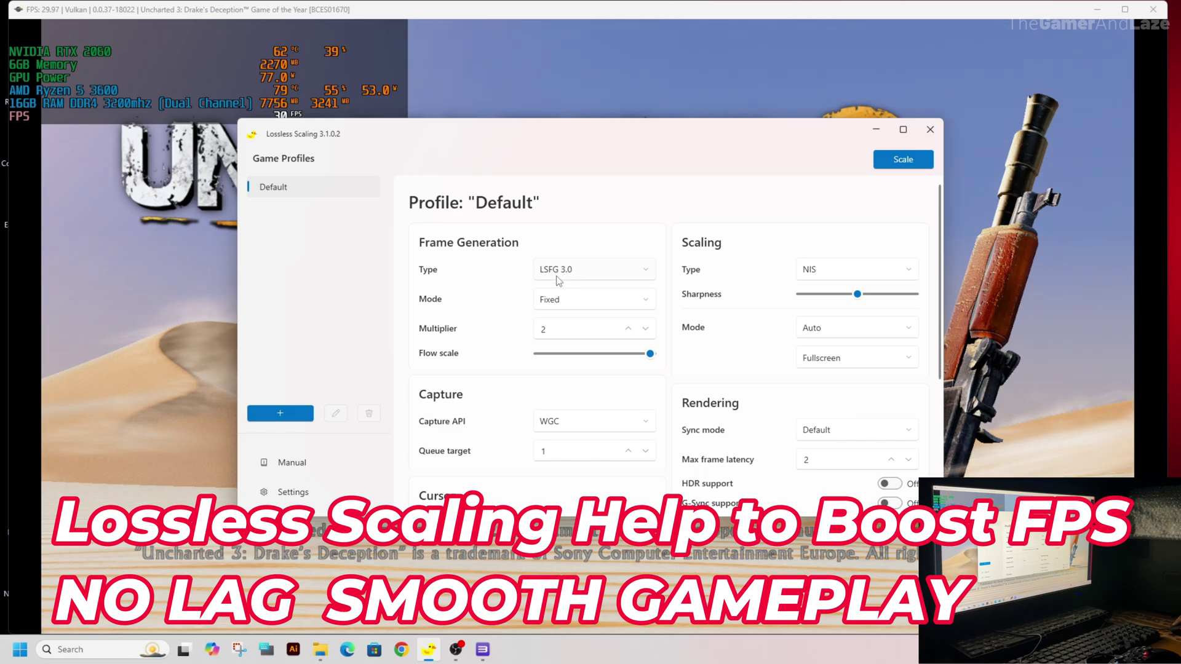
# Configure frame generation with the Fixed mode, a multiplier of 2 and the flow scale at its maximum.
pyautogui.click(570, 301)
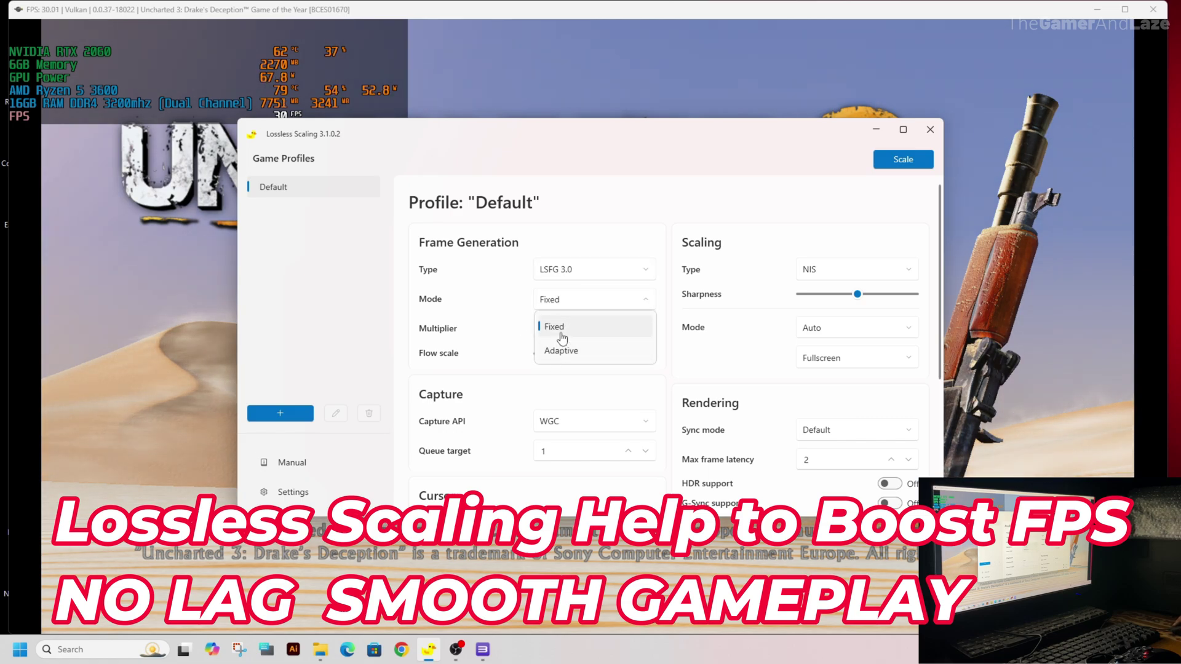
pyautogui.click(558, 332)
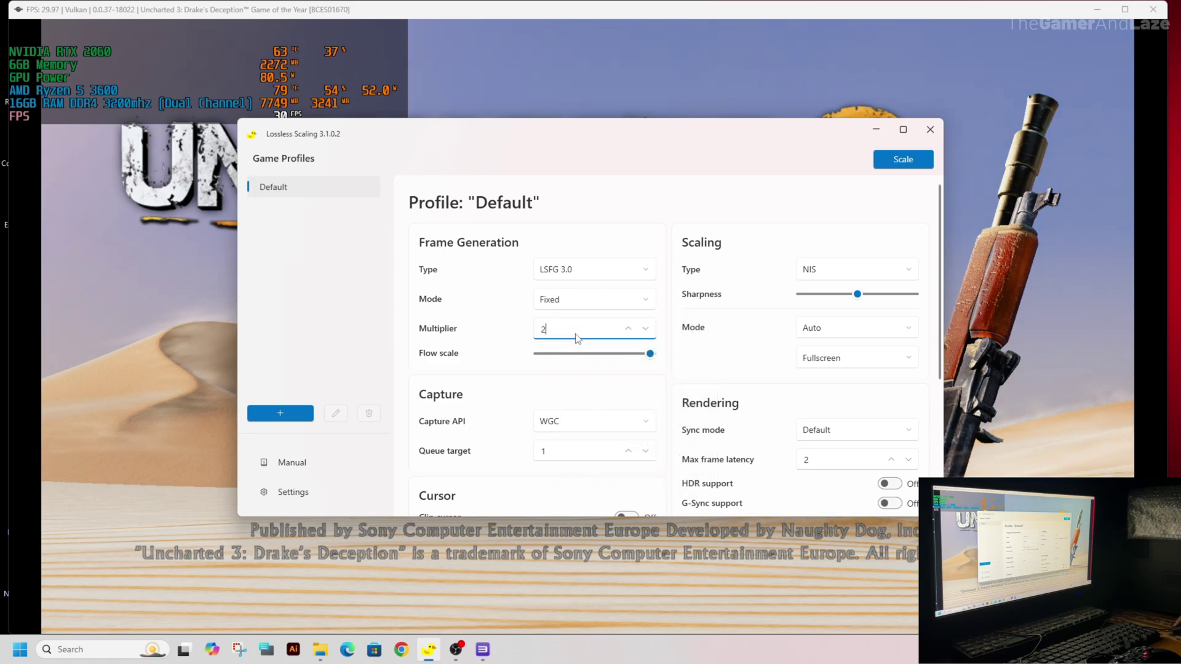
pyautogui.doubleClick(577, 334)
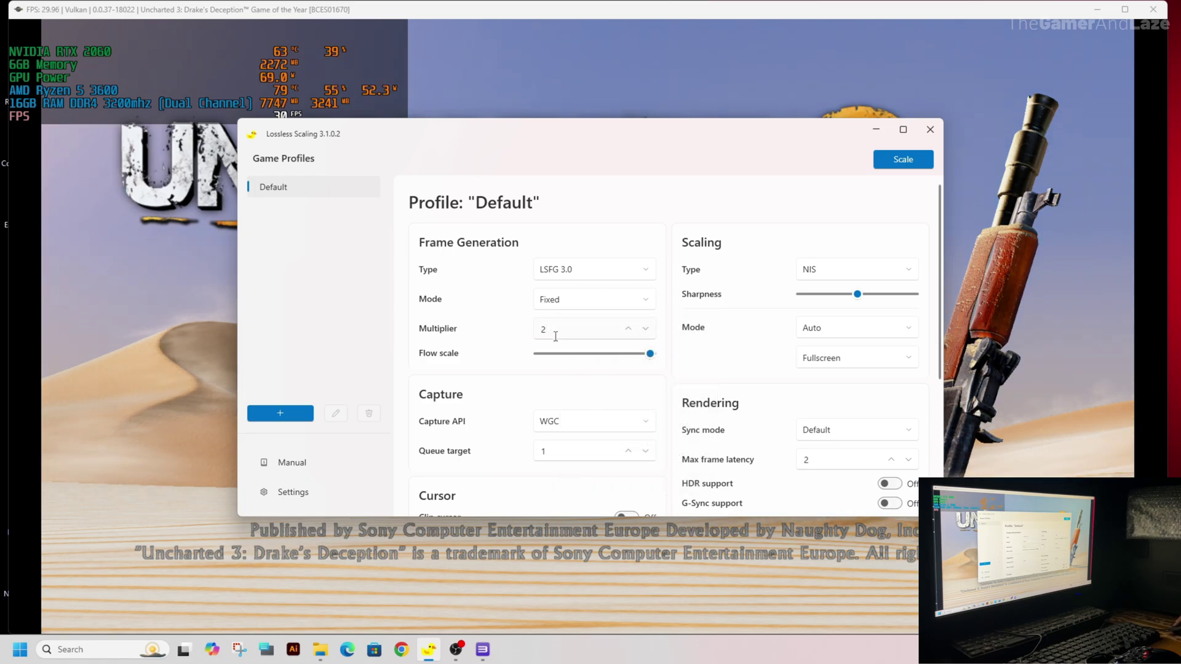
pyautogui.click(650, 357)
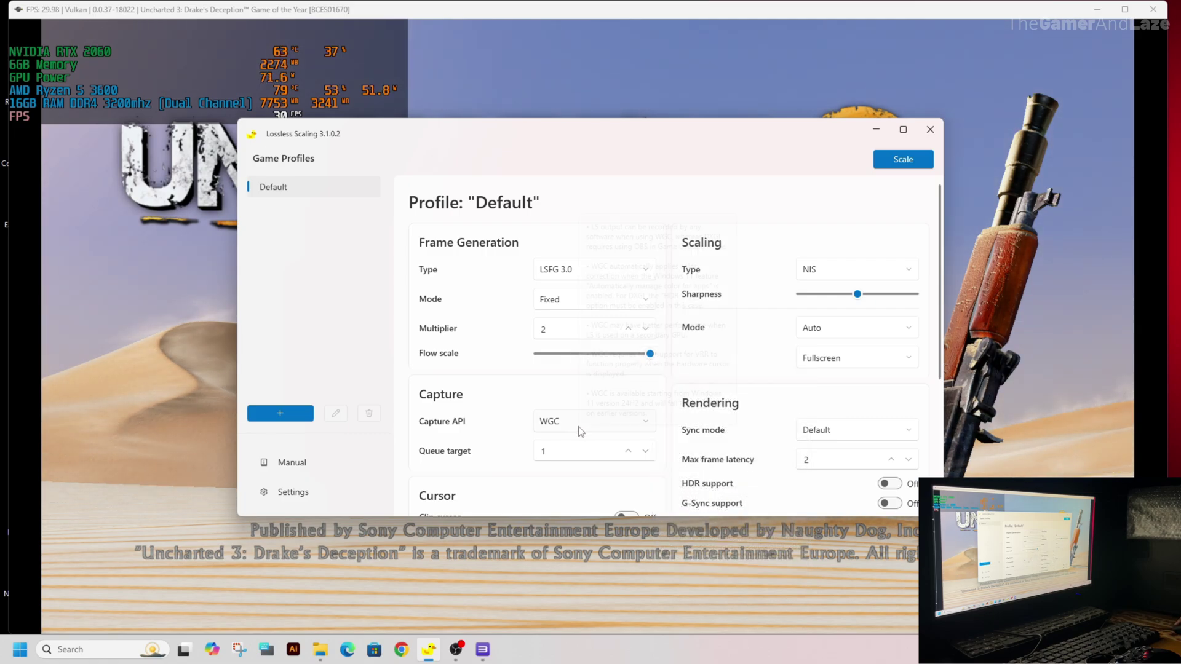
# Choose NIS as the scaling type with a sharpness of 5.
pyautogui.scroll(-2, 944, 363)
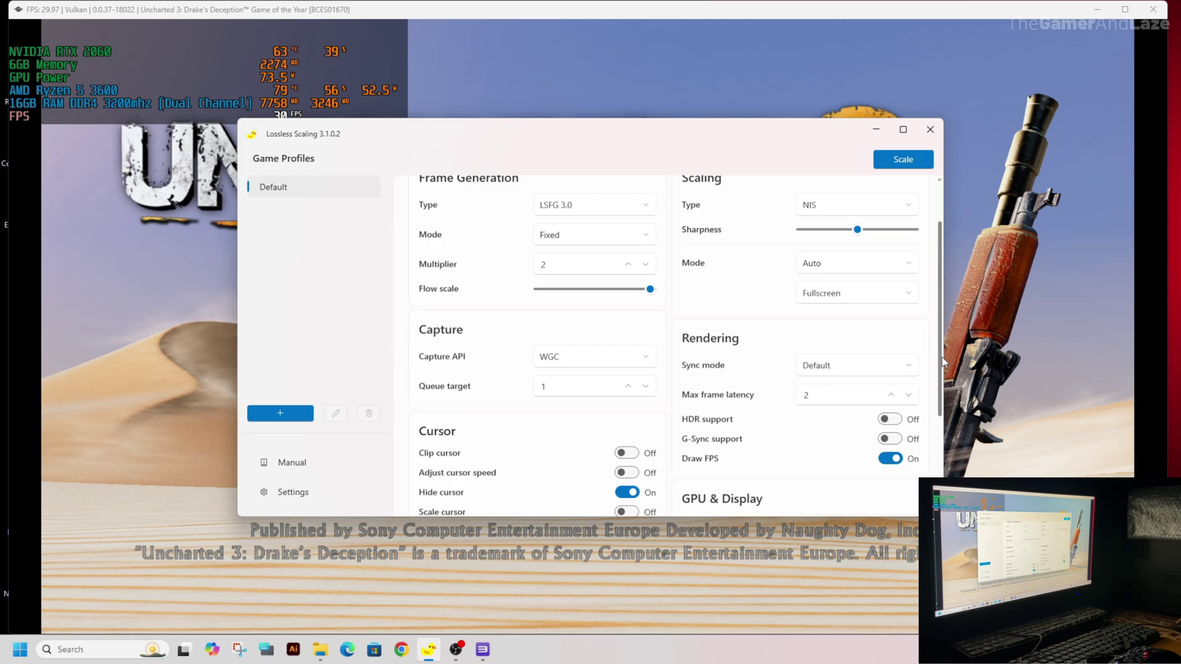
pyautogui.scroll(2, 952, 312)
pyautogui.click(875, 275)
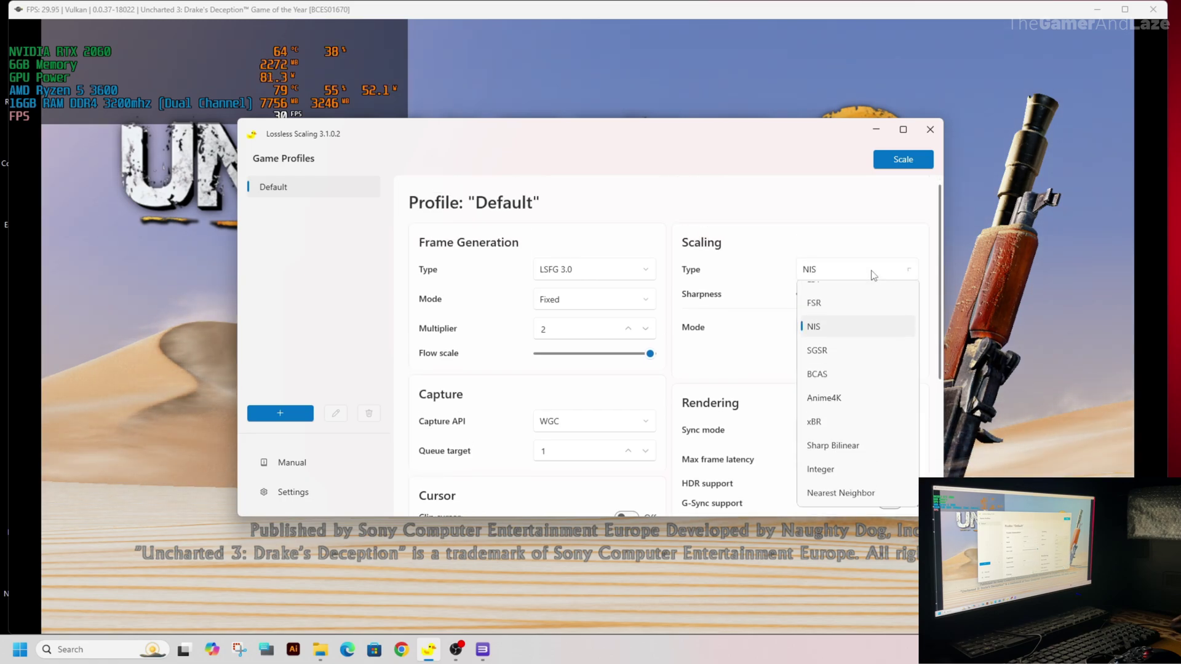
pyautogui.scroll(2, 837, 333)
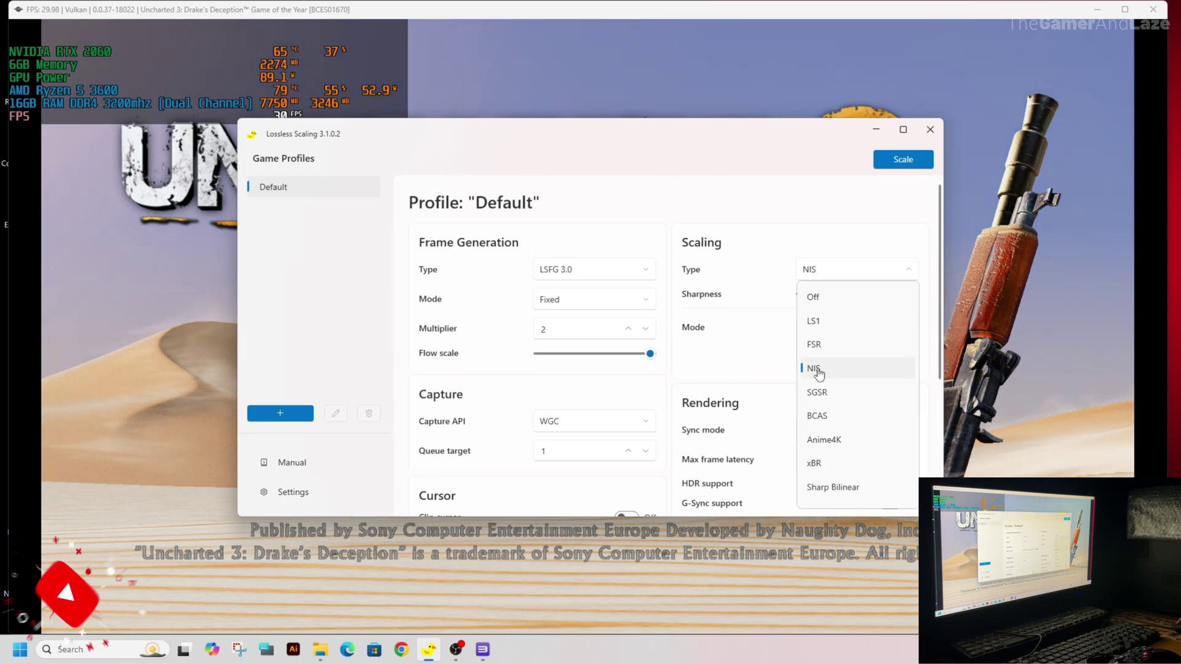
pyautogui.click(817, 370)
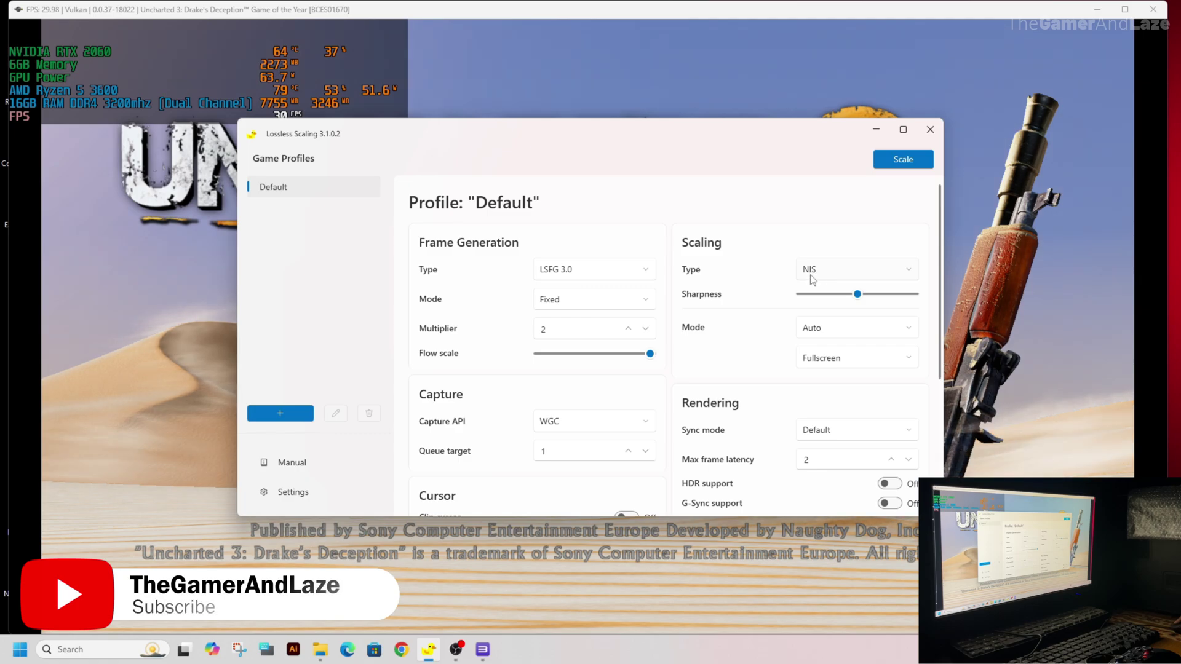
pyautogui.click(858, 297)
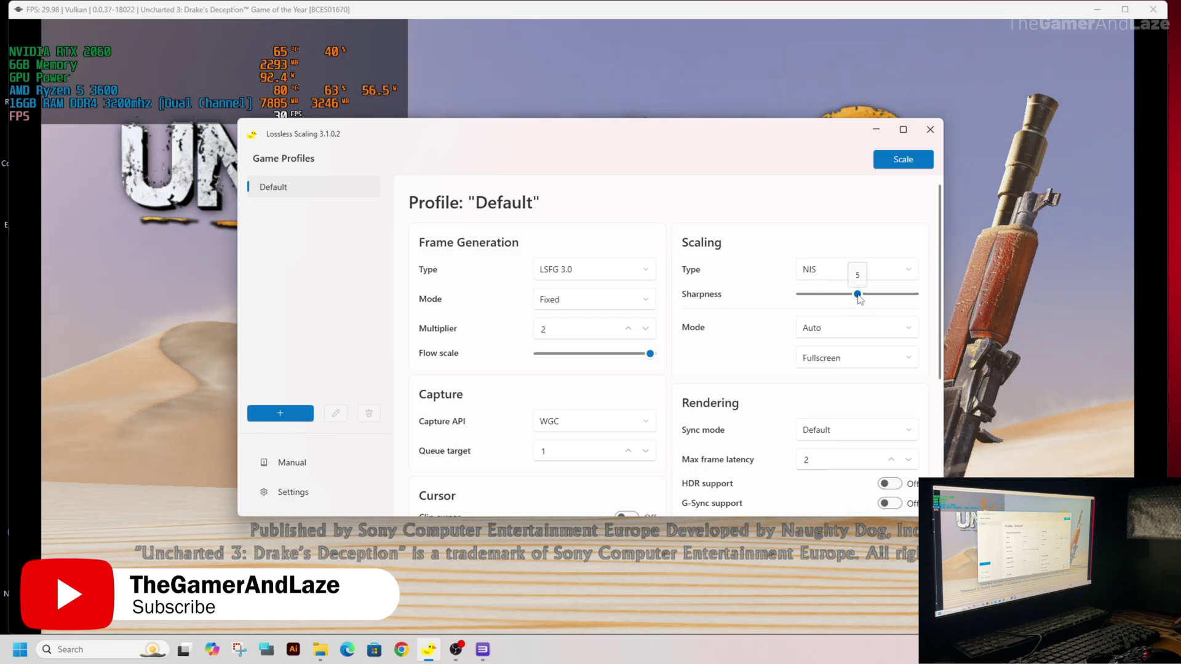
# Set the scaling mode to Auto with the Fullscreen option.
pyautogui.click(828, 337)
pyautogui.click(831, 333)
pyautogui.click(833, 363)
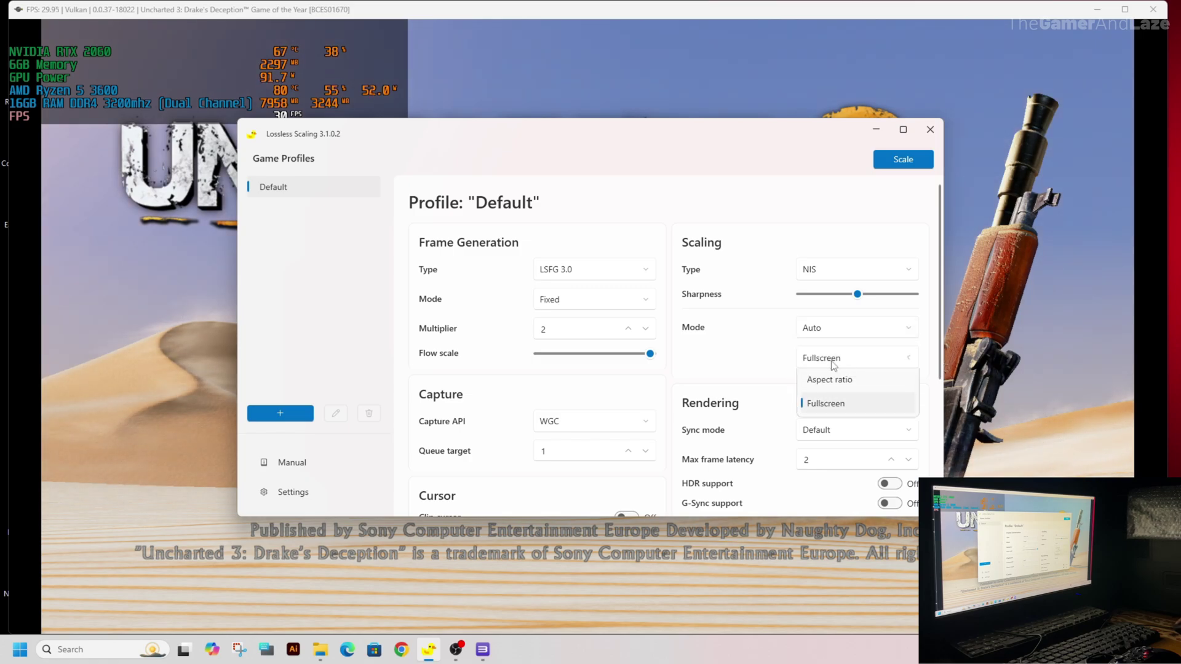
pyautogui.click(826, 403)
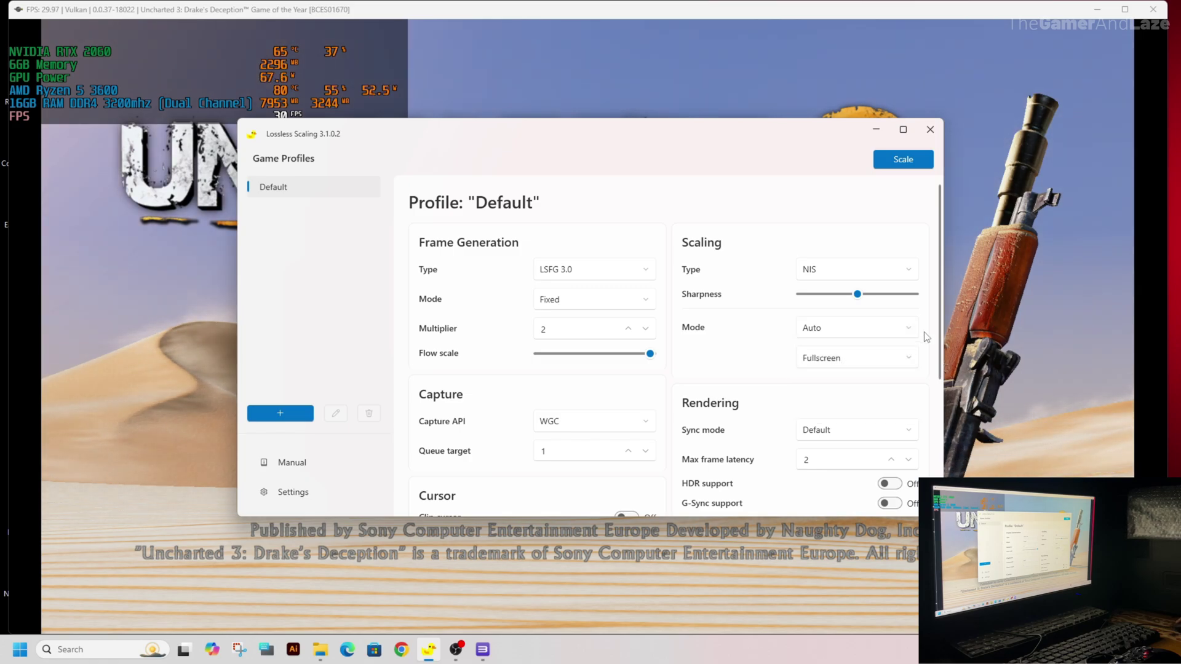
# Set the capture API to WGC with a queue target of 1.
pyautogui.moveTo(940, 324); pyautogui.dragTo(947, 420)
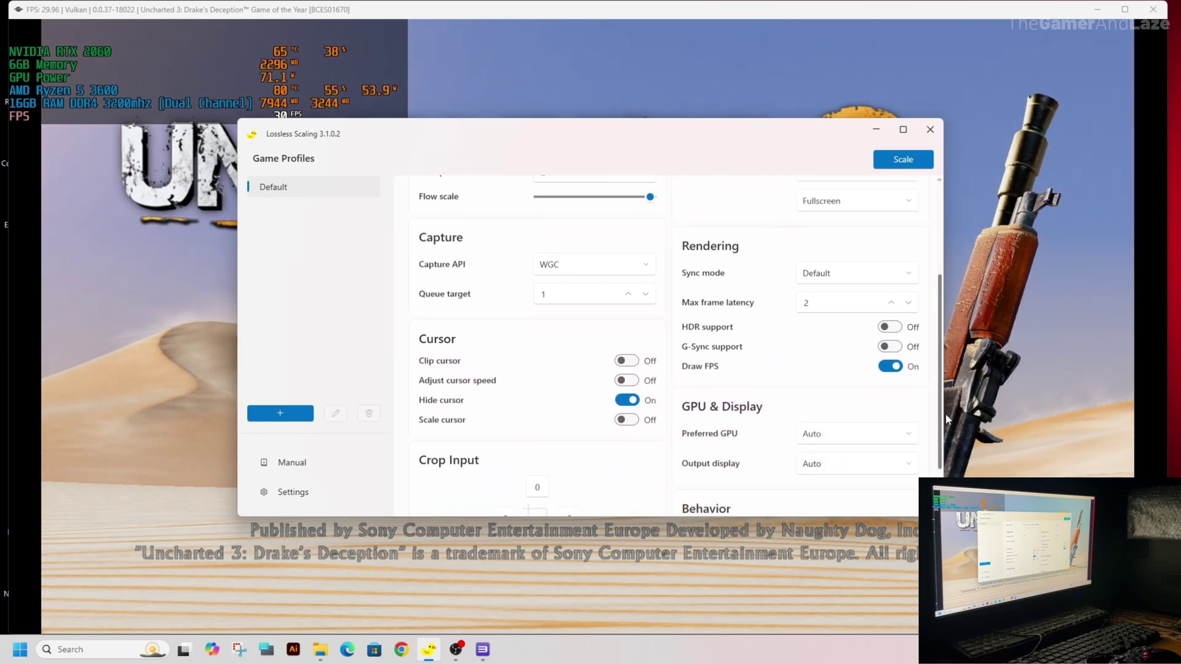
pyautogui.click(636, 263)
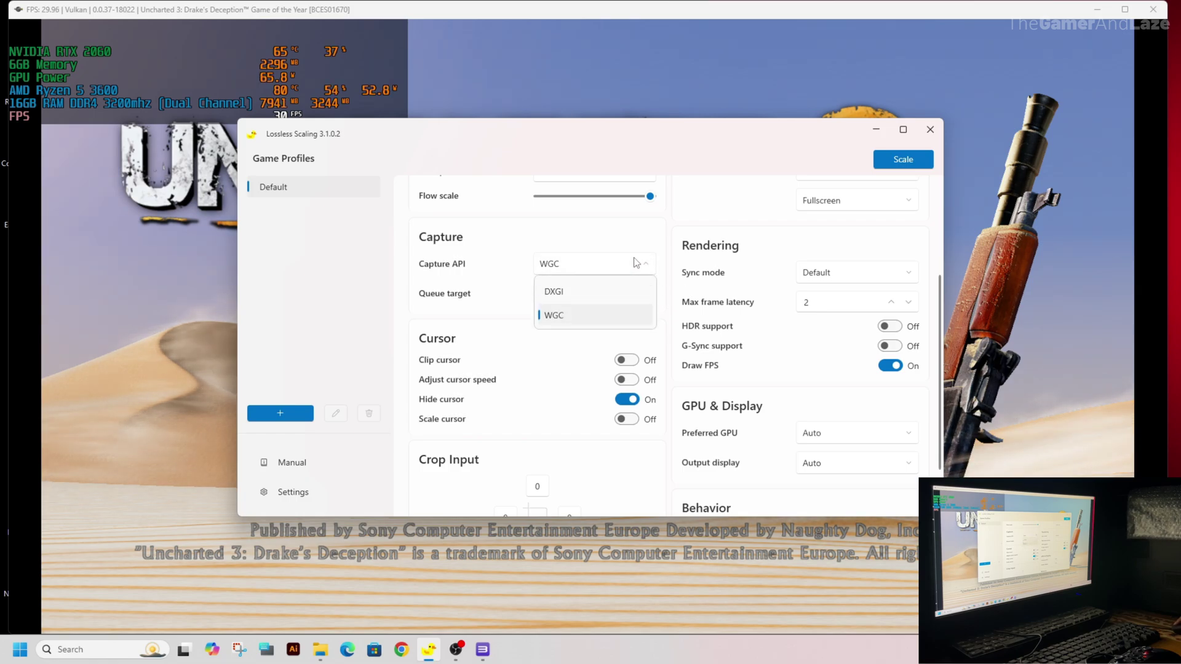
pyautogui.click(557, 316)
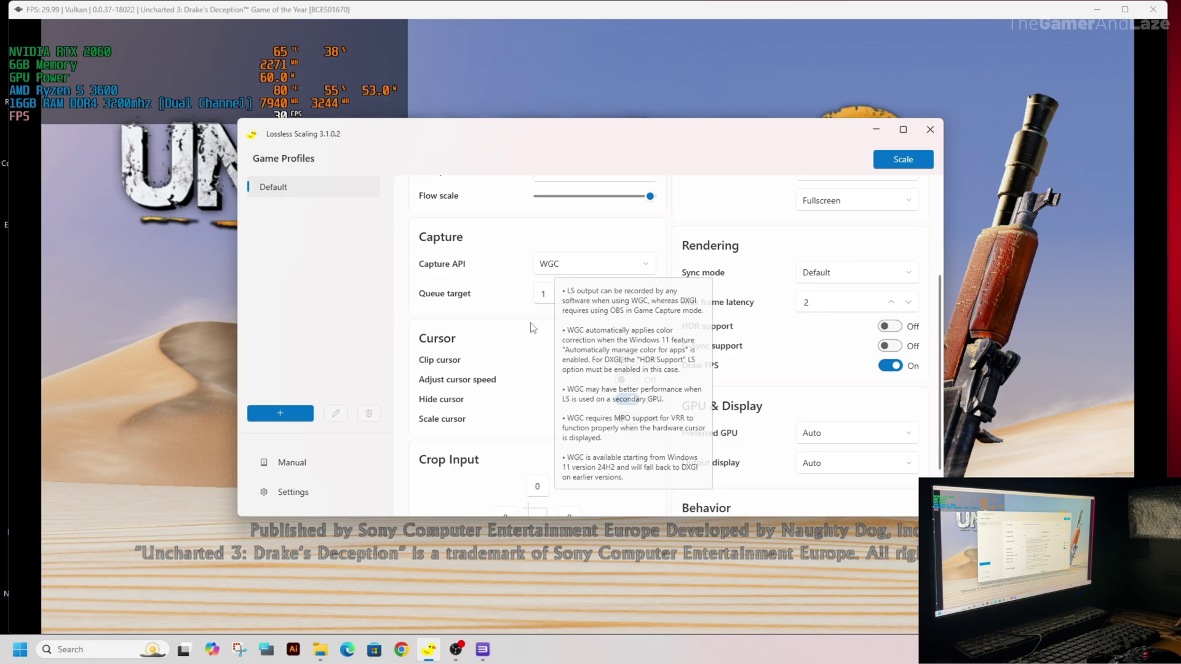
pyautogui.click(563, 294)
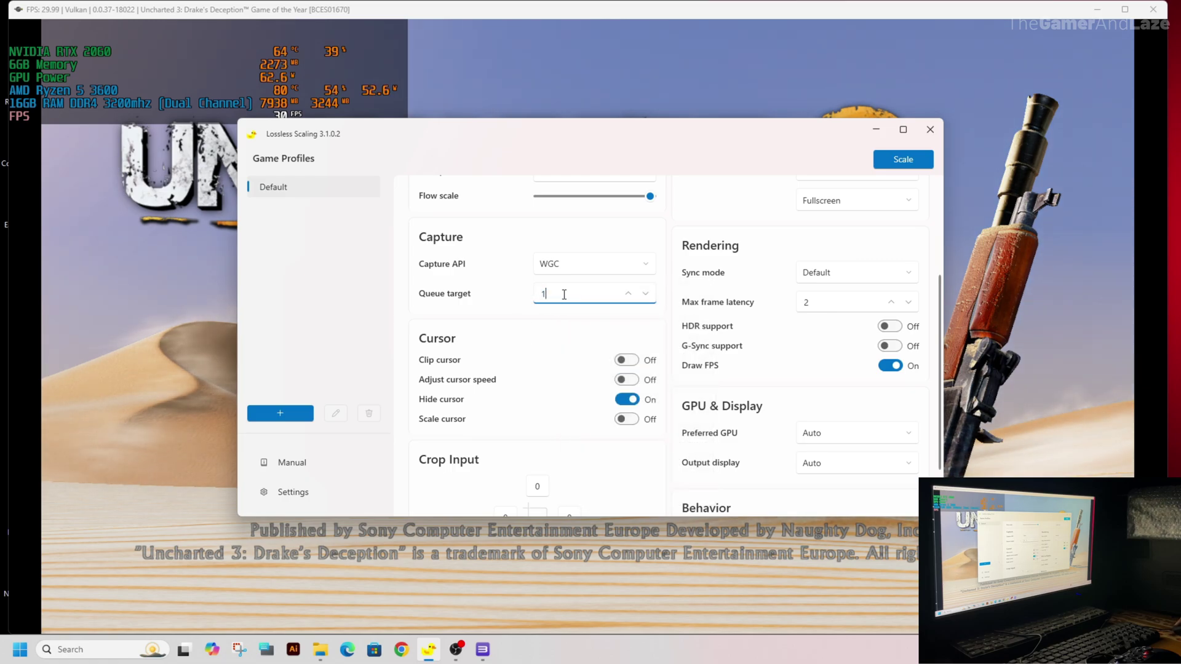
# Set rendering to the Default sync mode with a max frame latency of 2, keeping Hide cursor and Draw FPS on.
pyautogui.click(808, 288)
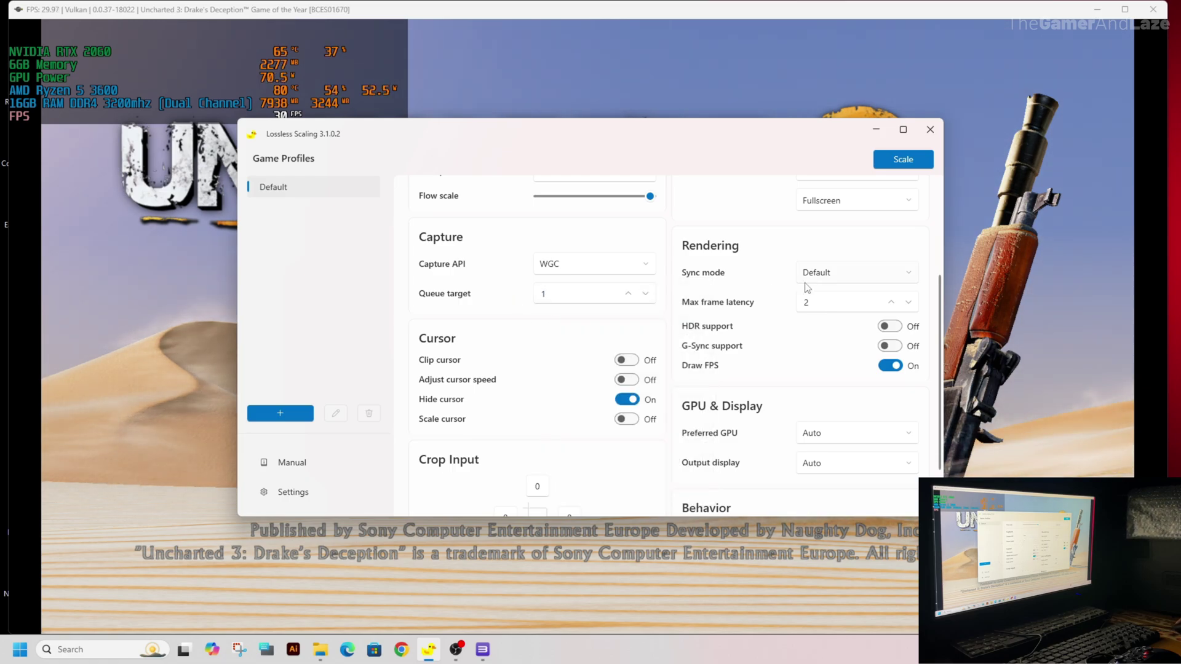
pyautogui.click(808, 280)
pyautogui.click(810, 324)
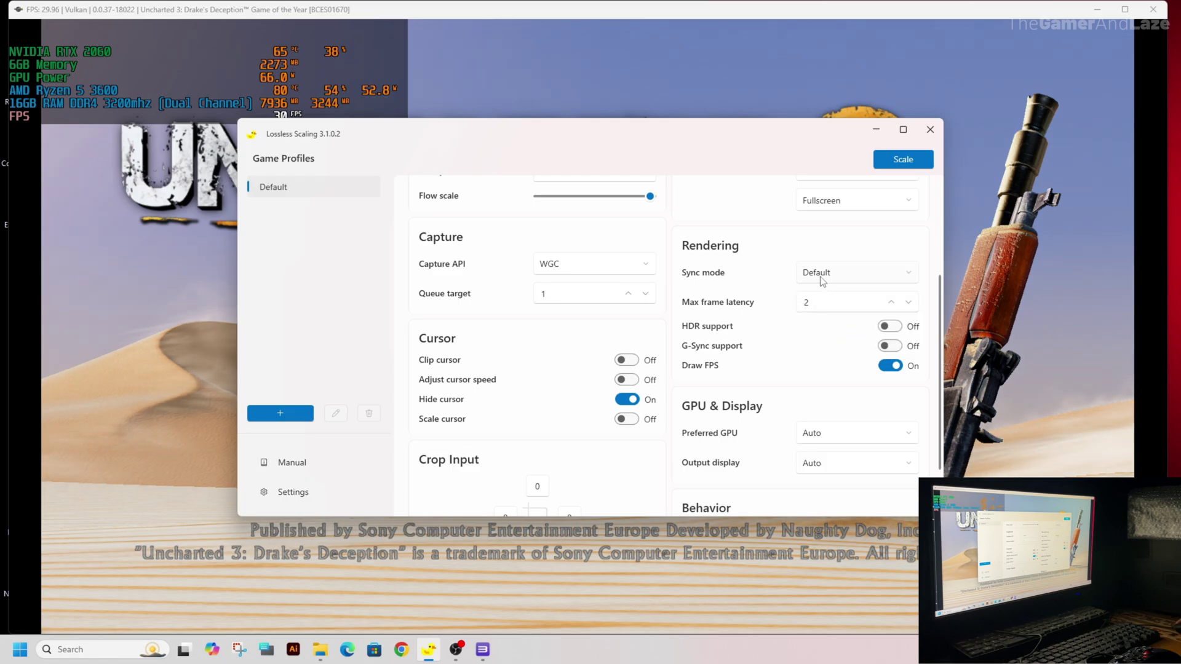
pyautogui.click(806, 304)
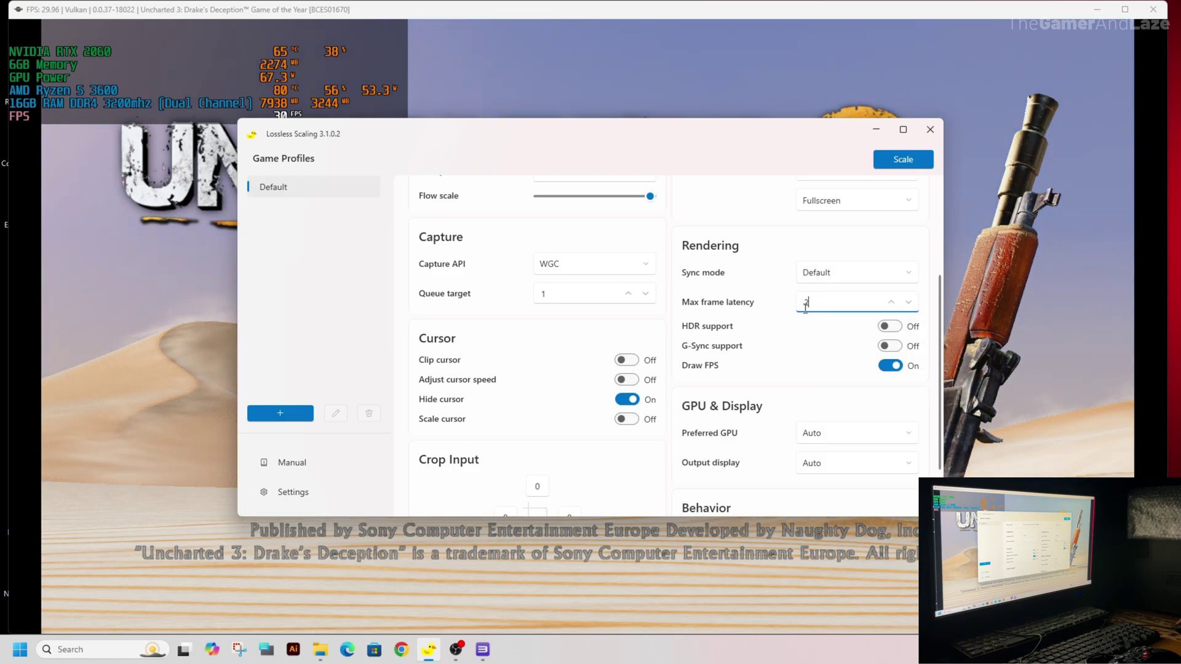
pyautogui.press('Return')
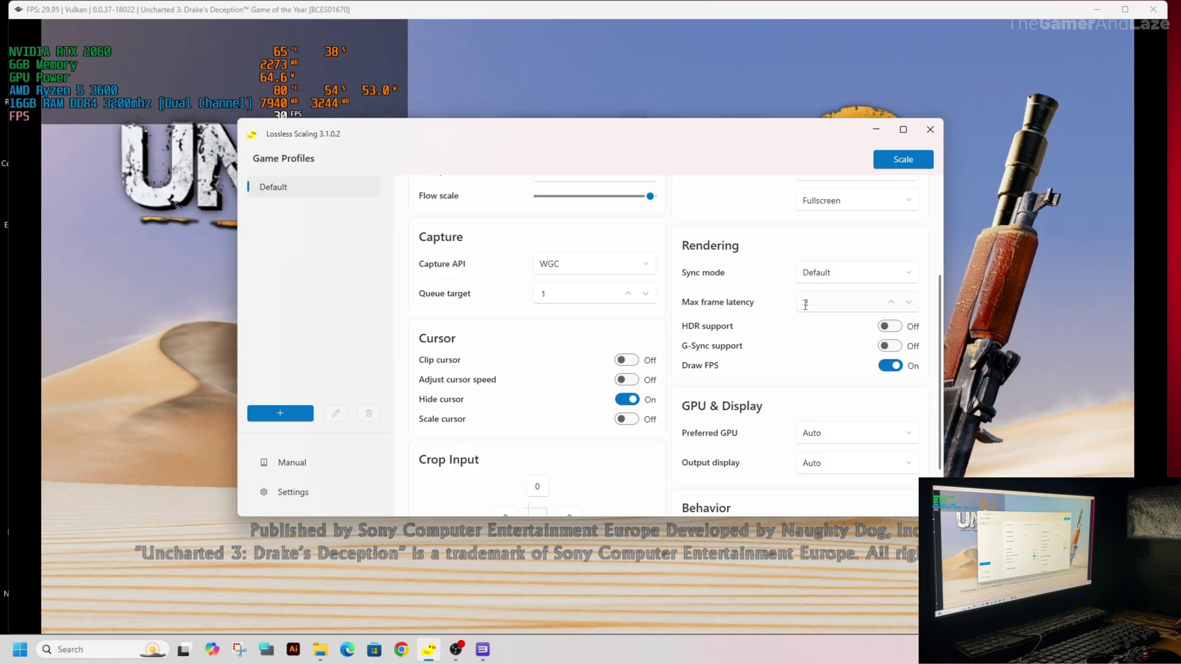
pyautogui.click(632, 404)
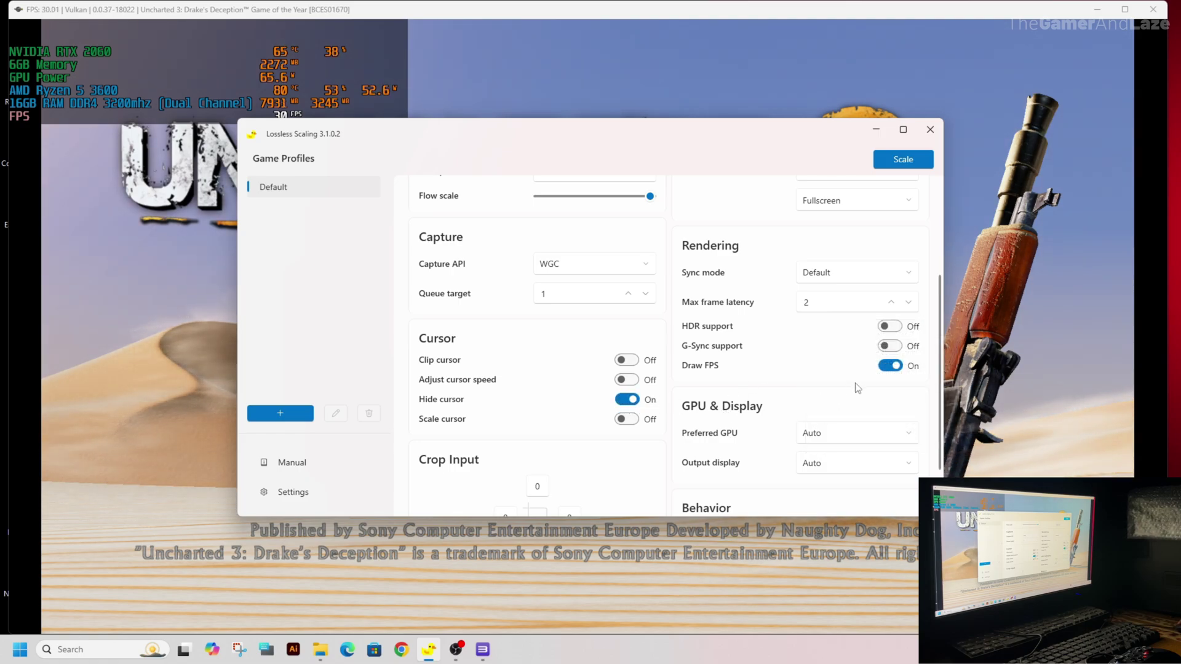
pyautogui.click(889, 366)
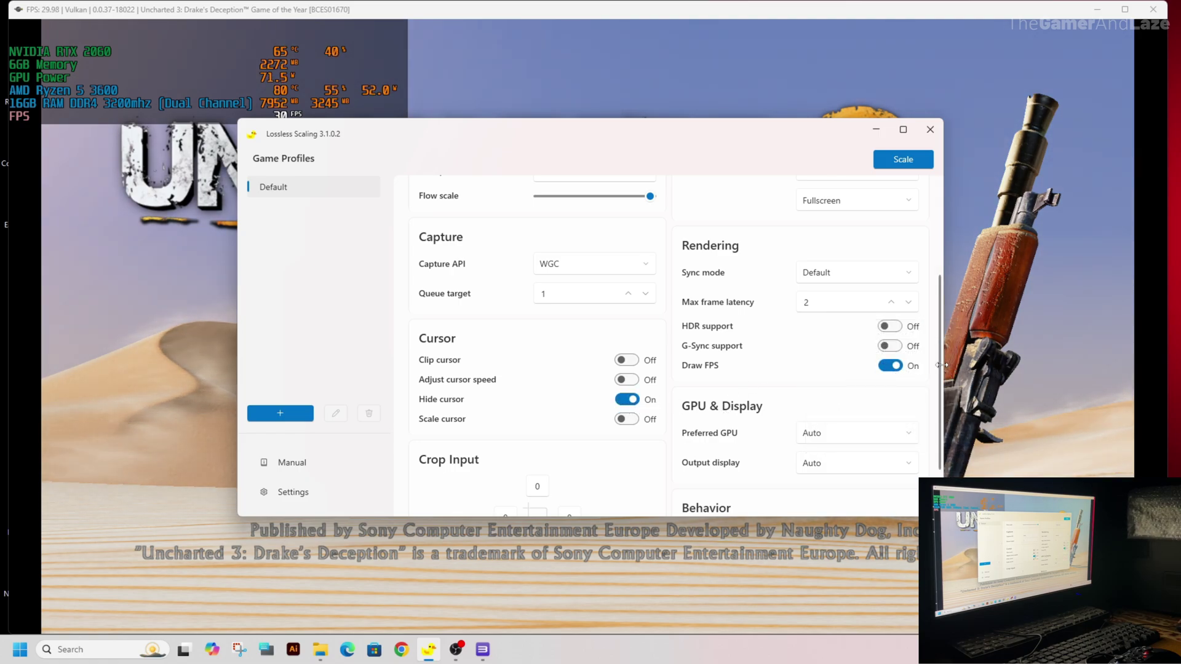
# Set both the preferred GPU and the output display to Auto.
pyautogui.scroll(-2, 940, 420)
pyautogui.click(890, 395)
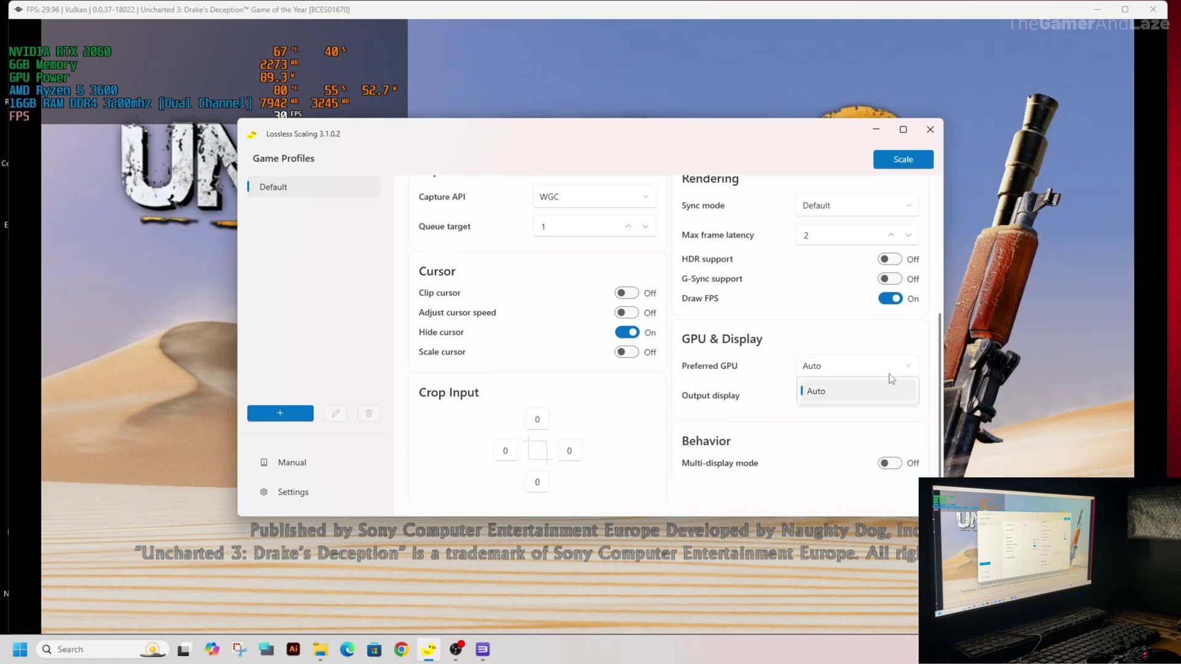
pyautogui.click(861, 398)
pyautogui.click(845, 401)
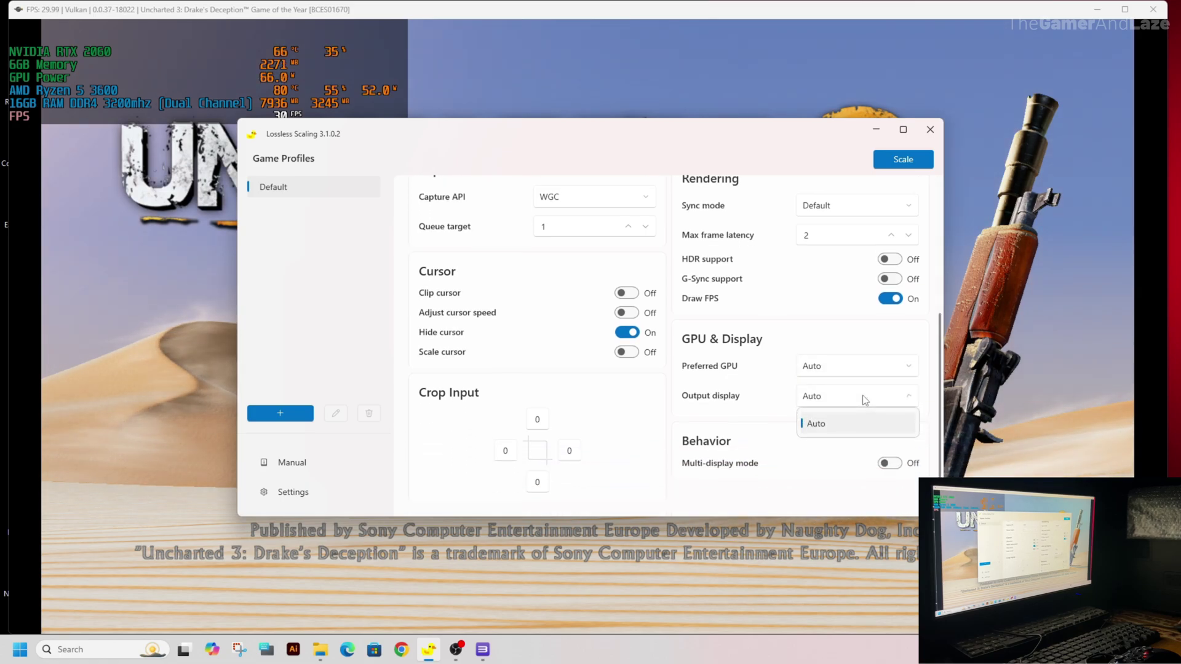
pyautogui.click(834, 426)
# Start scaling with the Default profile and return to the running Uncharted 3 game.
pyautogui.scroll(5, 896, 418)
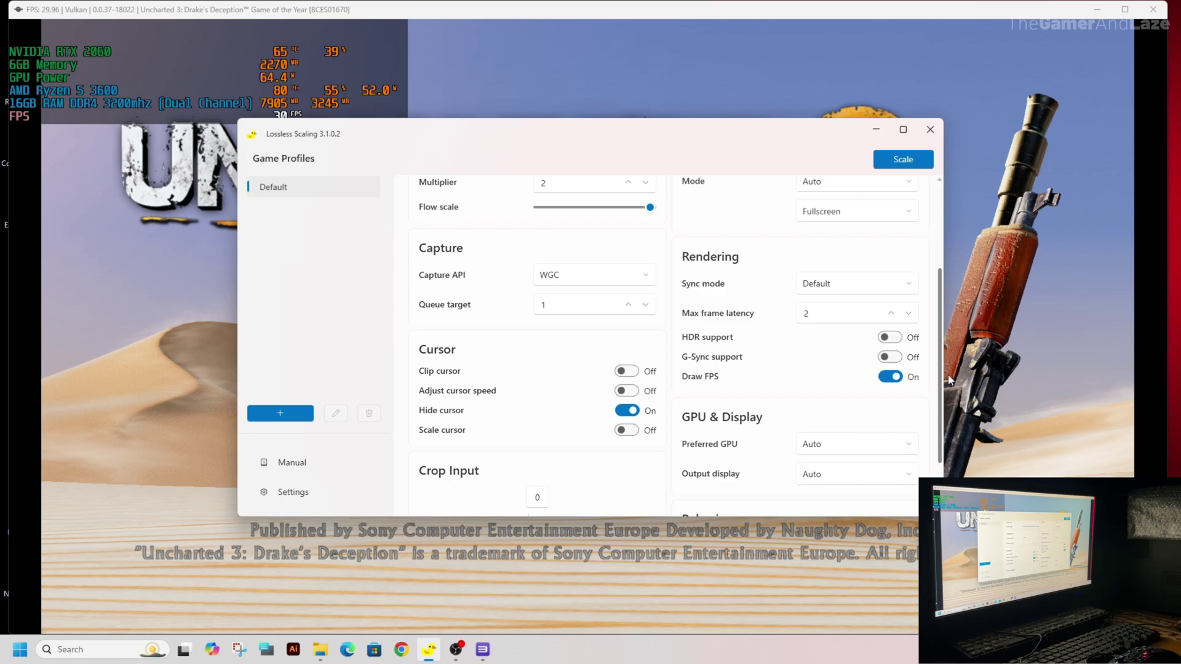
pyautogui.click(910, 161)
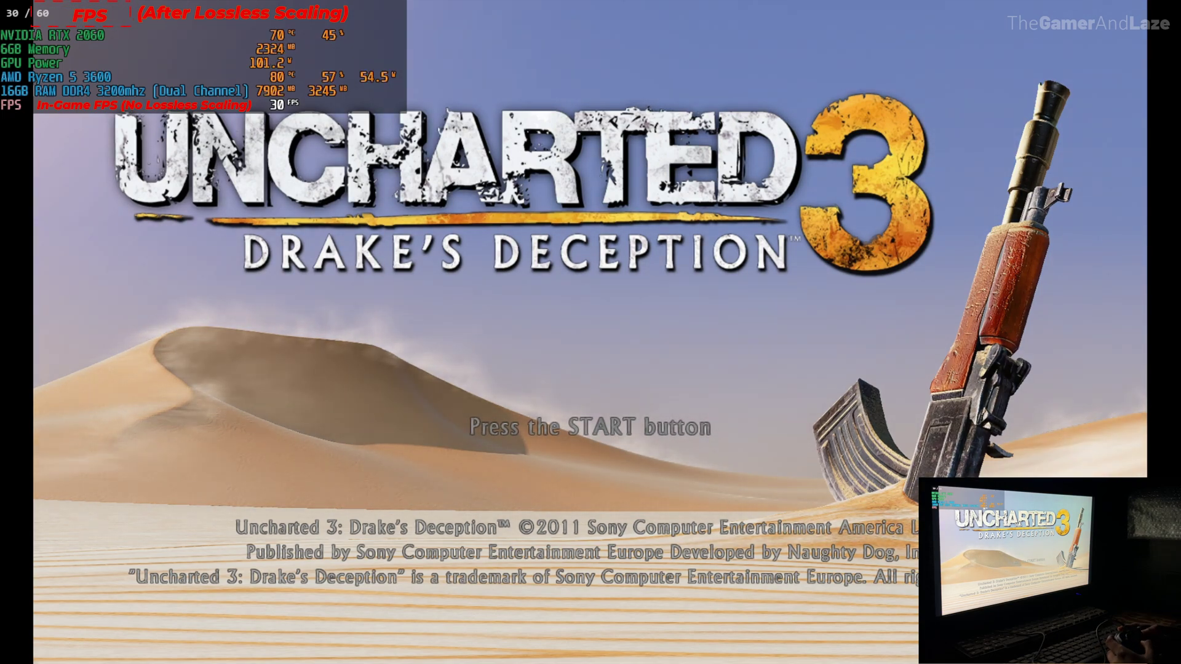
# Enter the Uncharted 3 main menu from the title screen and start playing the single-player campaign.
pyautogui.press('Return')
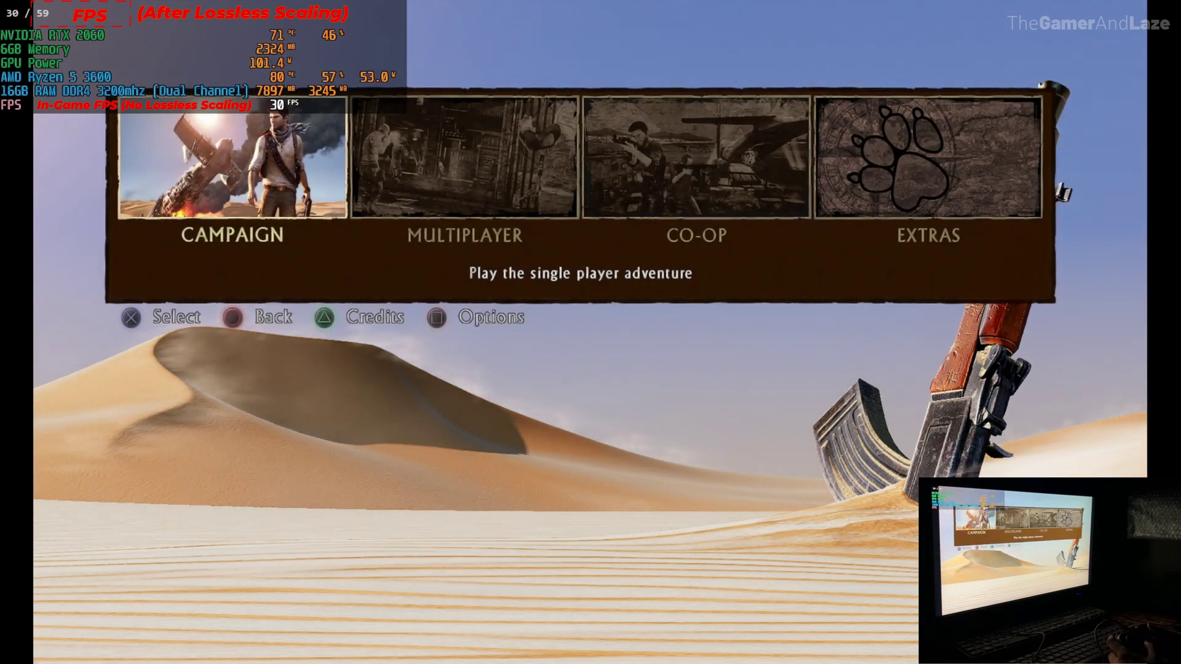
pyautogui.press('Return')
pyautogui.press('Return')
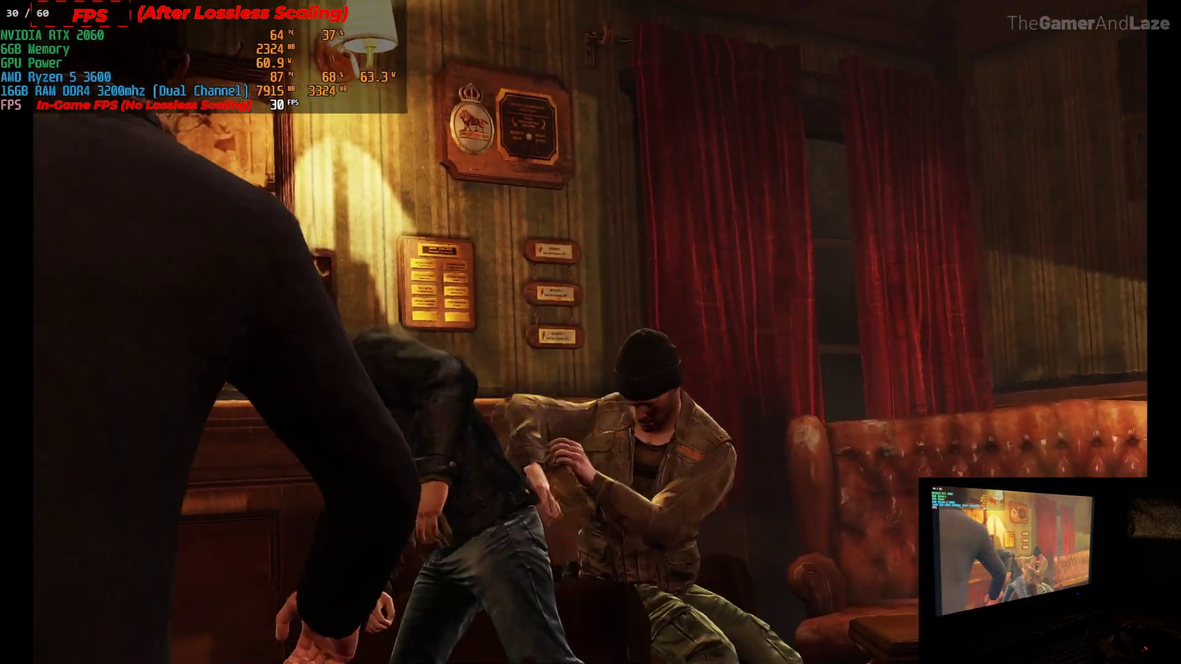
pyautogui.press('v')
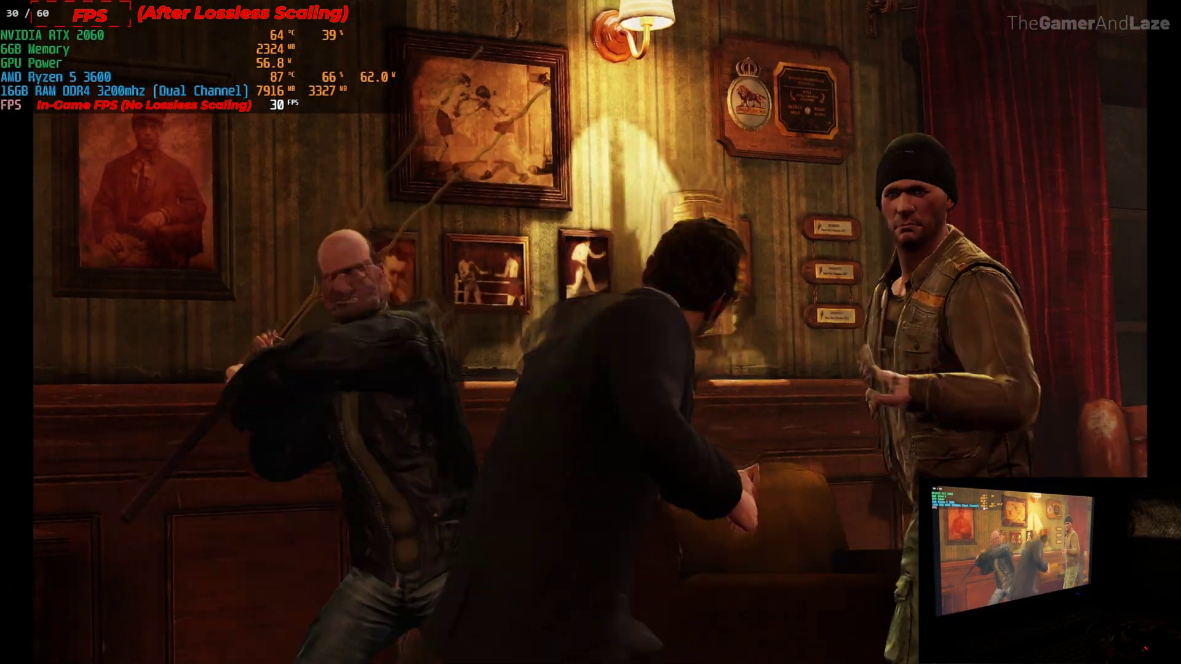